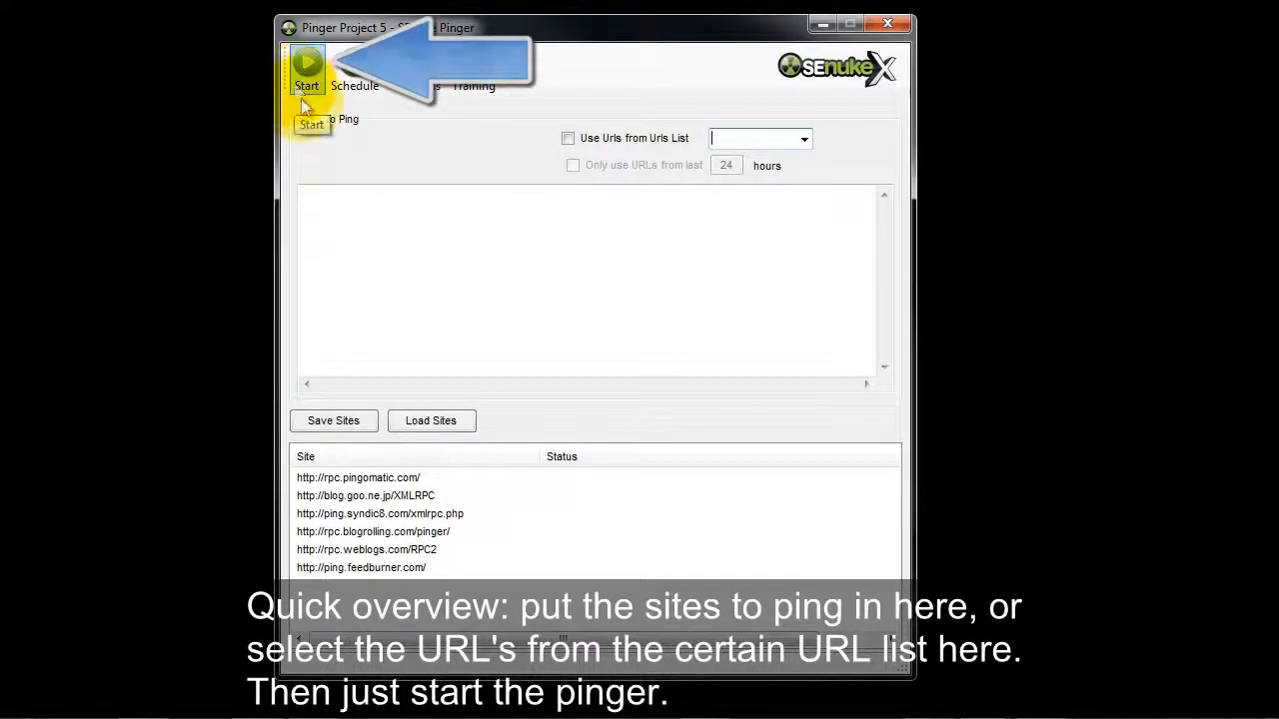
Paste the copied buyapc.org URLs into the list of sites to ping and start the pinger.
left_click(392, 202)
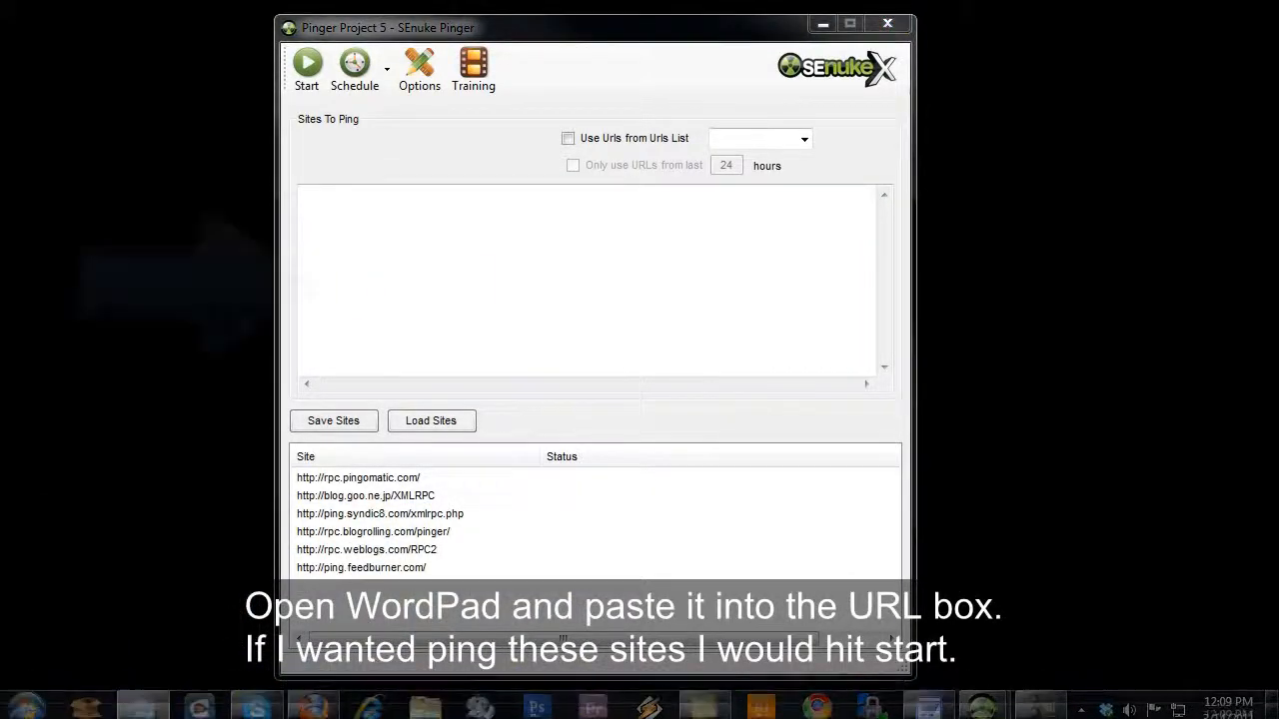
type("http://www.buyapc.org/farrari-inspired-racing-cockpit/ http://www.buyapc.org/big-small-packages-dell-inspiron-mini-1018/ http://www.buyapc.org/hp-8740w-spin/ http://www.buyapc.org/blast-asus-eee-pc-1001px/ http://www.buyapc.org/entertainment-level-asus-n61jvx4/ http://www.buyapc.org/controller-kinect-xbox-360/ http://www.buyapc.org/sims-medievel/ http://www.buyapc.org/3ds/ http://www.buyapc.org/enjoy-asus-ml238h-monitor/ http://www.buyapc.org/nvidia-gtx-550-ti-released-15th-march/")
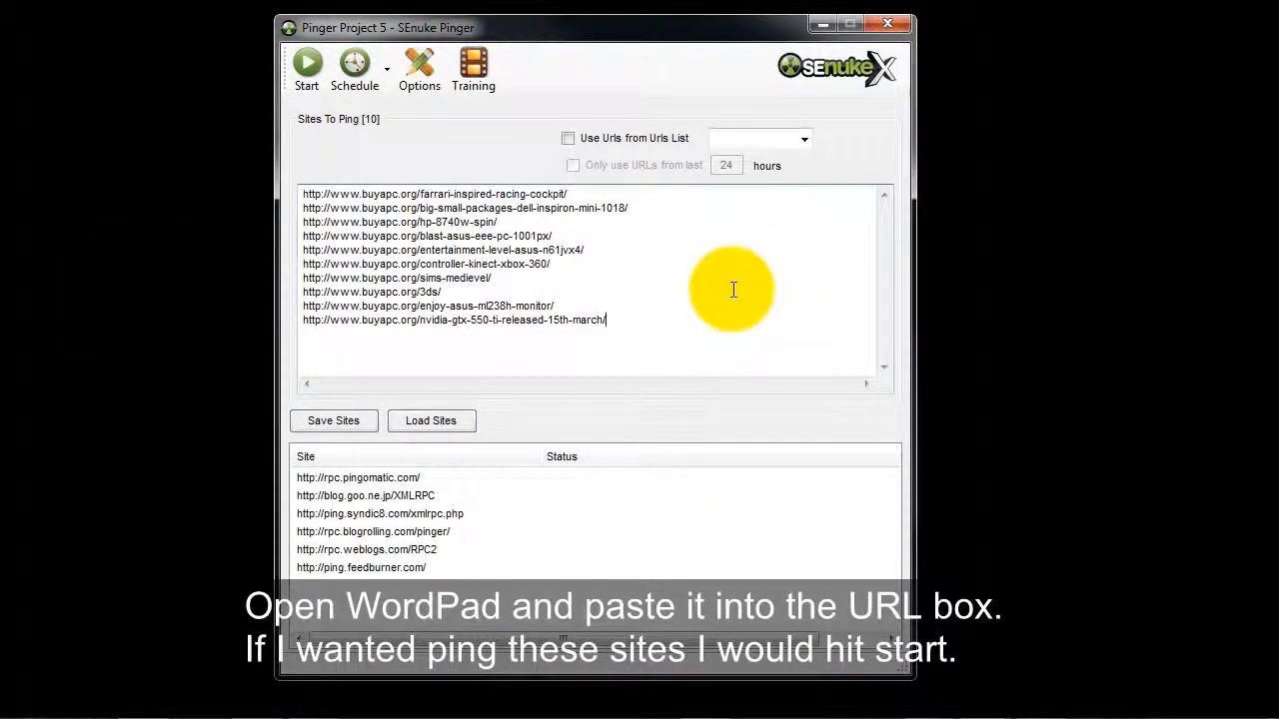
left_click(308, 70)
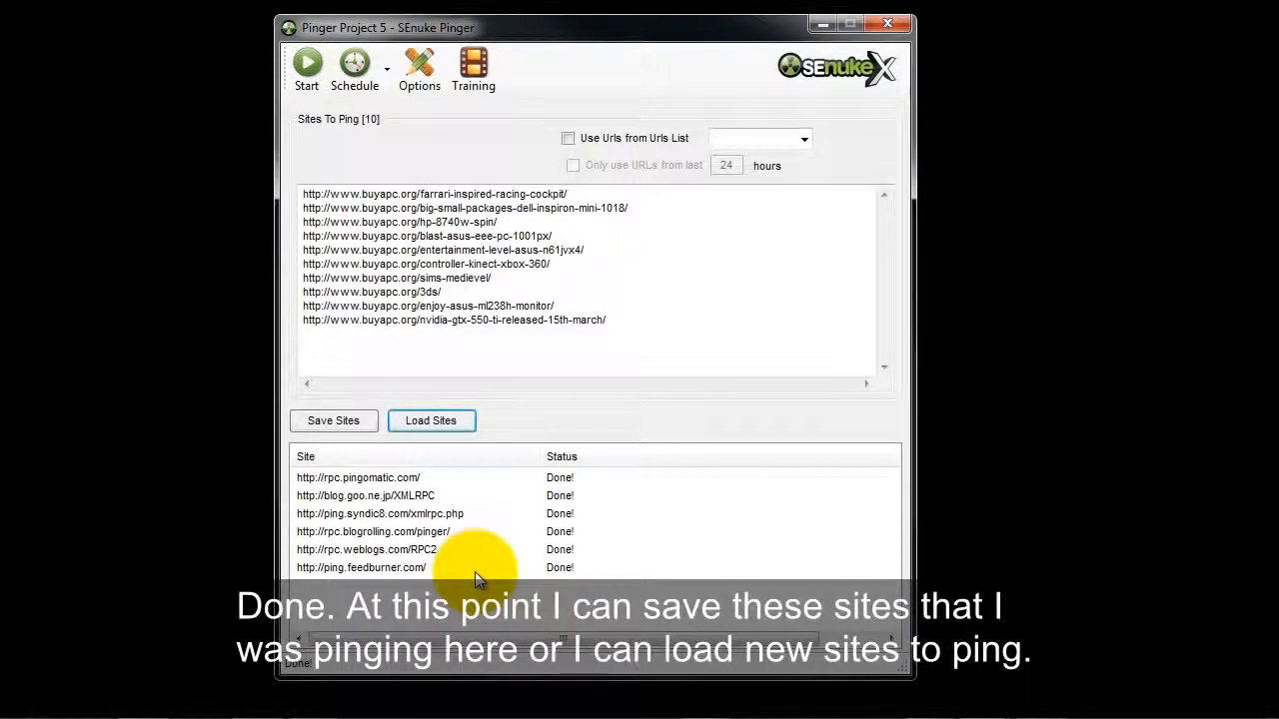
Look at the file dialogs for saving and loading the ping sites, closing each without choosing a file.
left_click(328, 422)
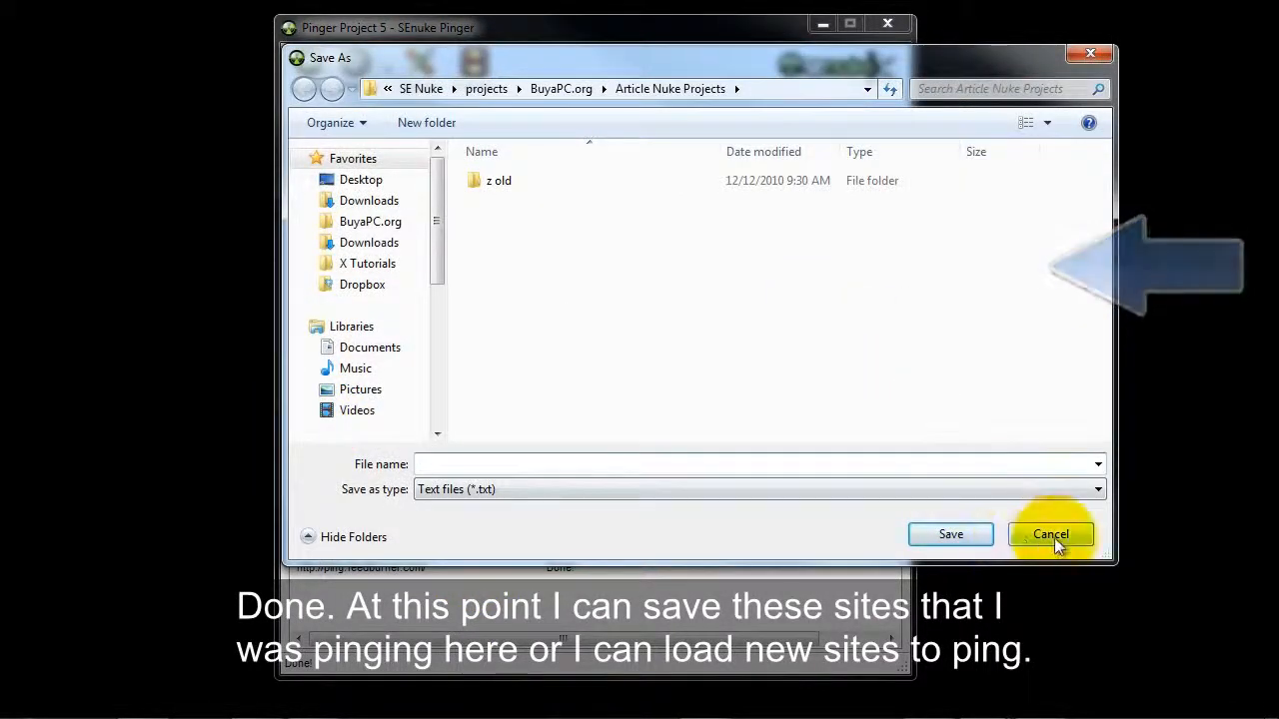
left_click(1051, 536)
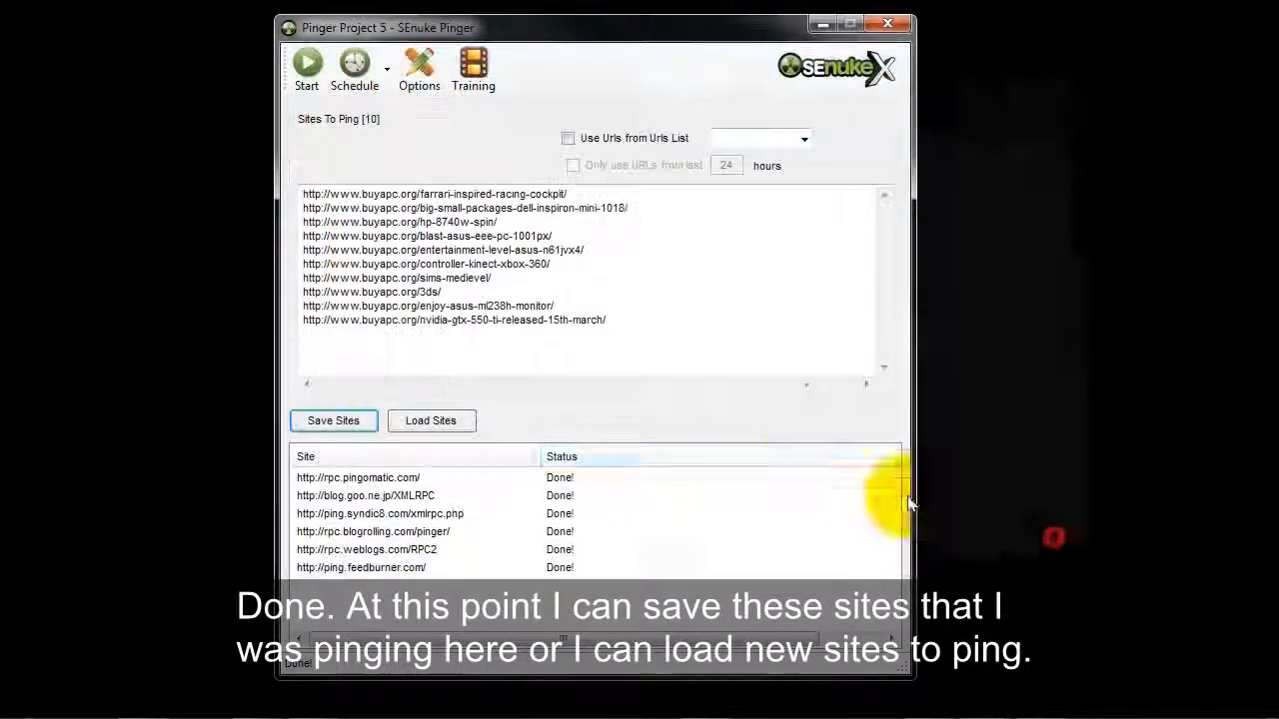
left_click(428, 421)
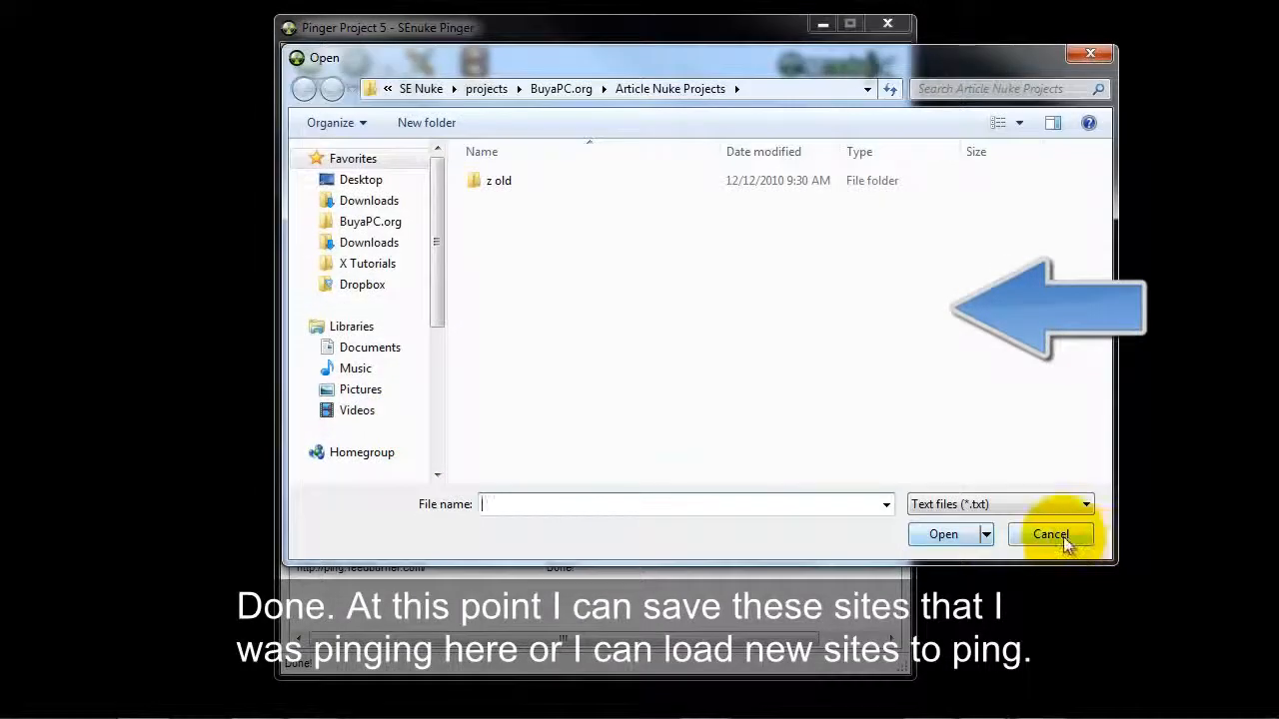
left_click(1061, 537)
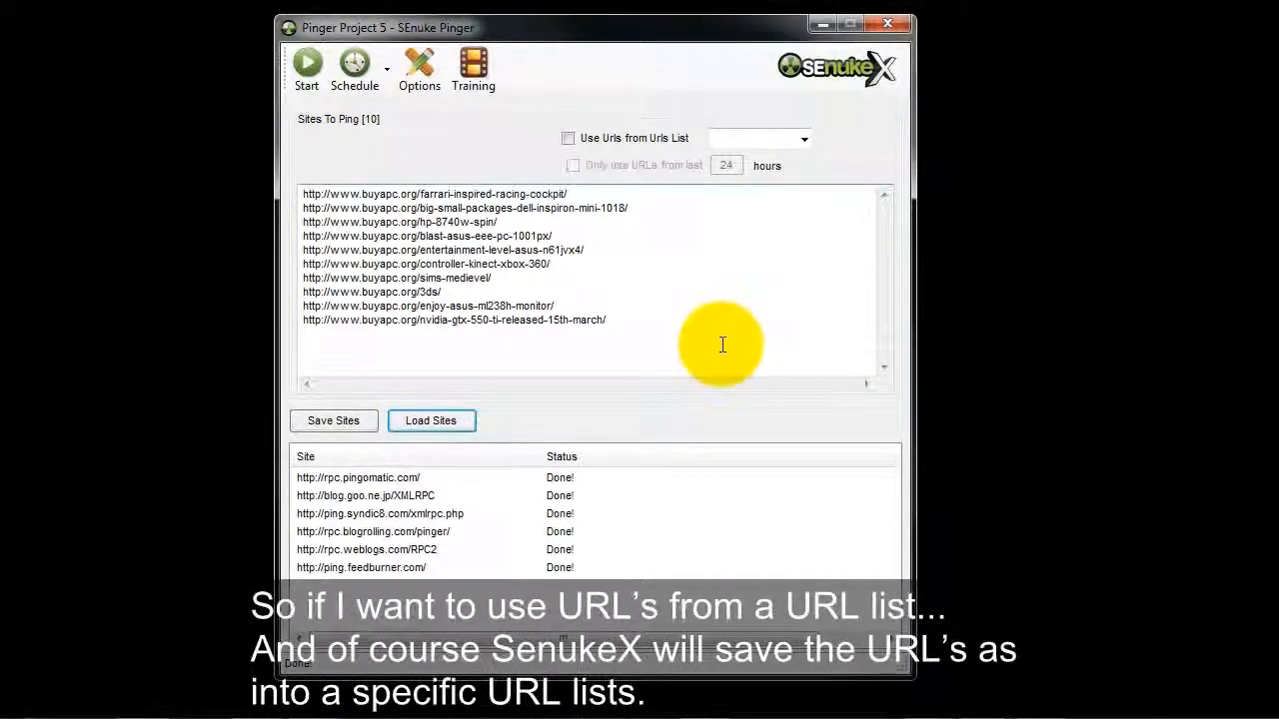
Choose the BuyaPC6 URL list as the source and enable using its URLs instead of the pasted sites.
mouse_move(720, 343)
left_mouse_down()
mouse_move(559, 222)
mouse_move(168, 176)
left_mouse_up()
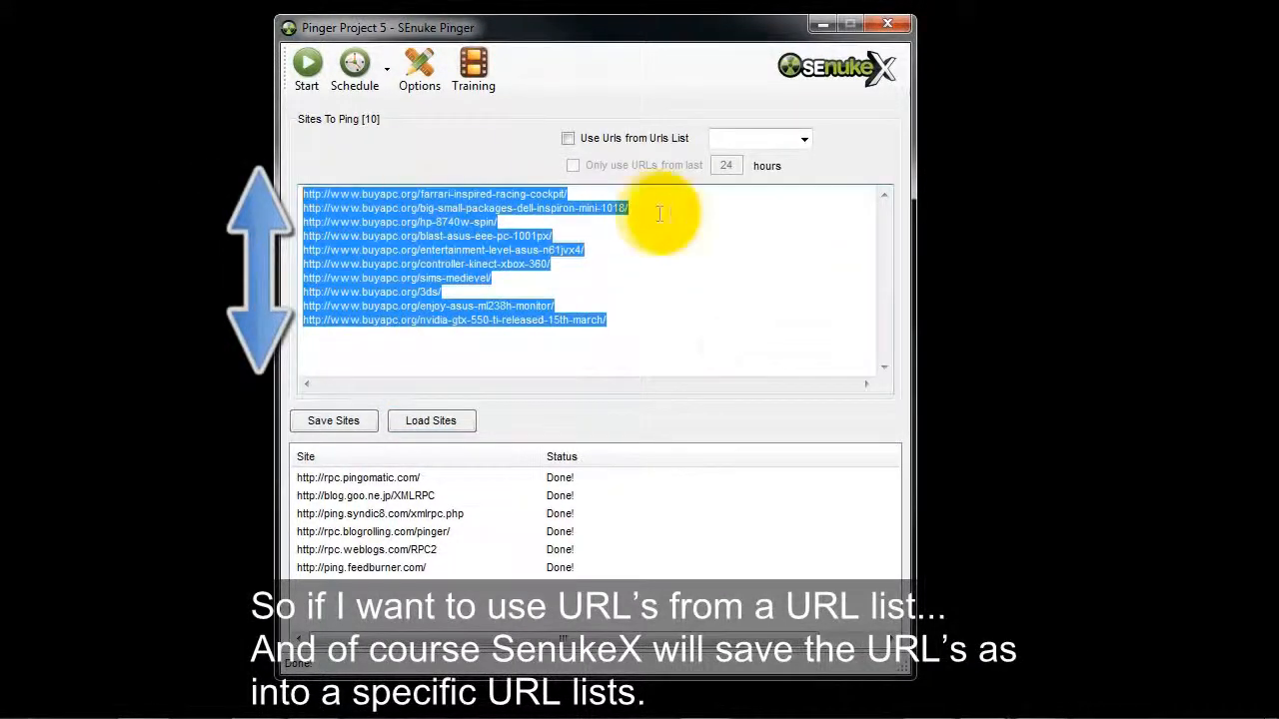
left_click(769, 257)
left_click(804, 139)
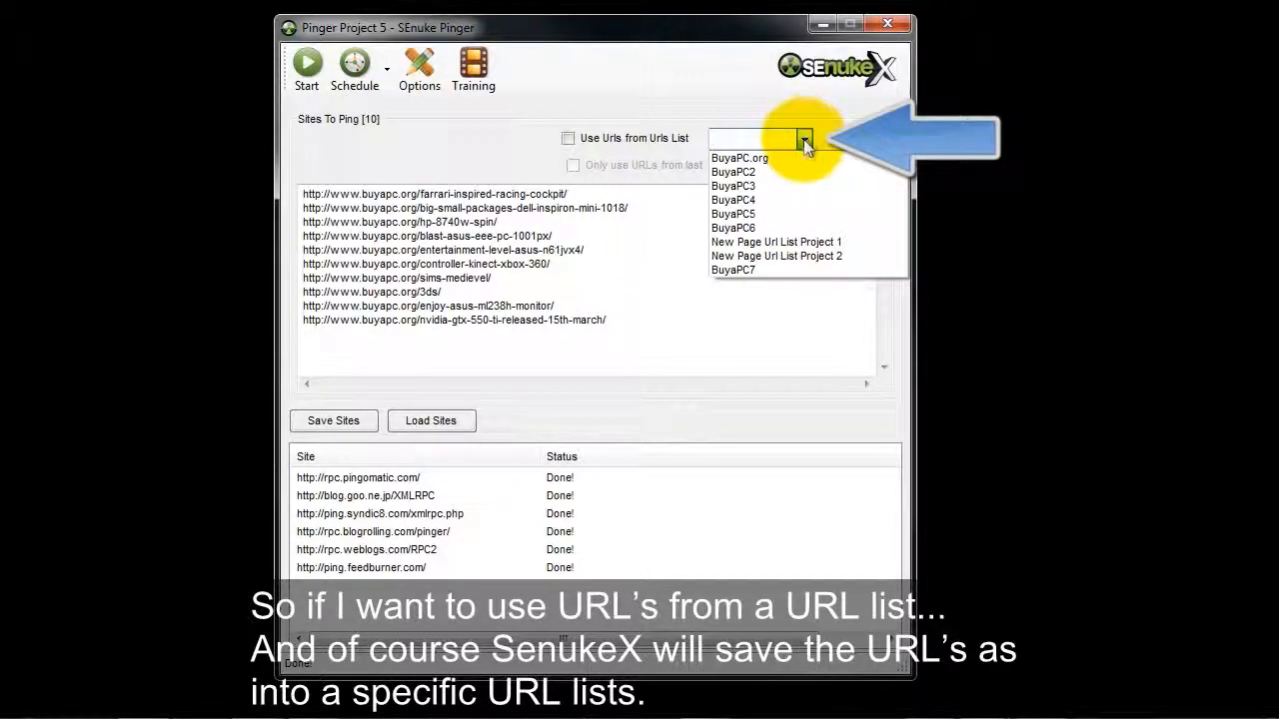
left_click(754, 228)
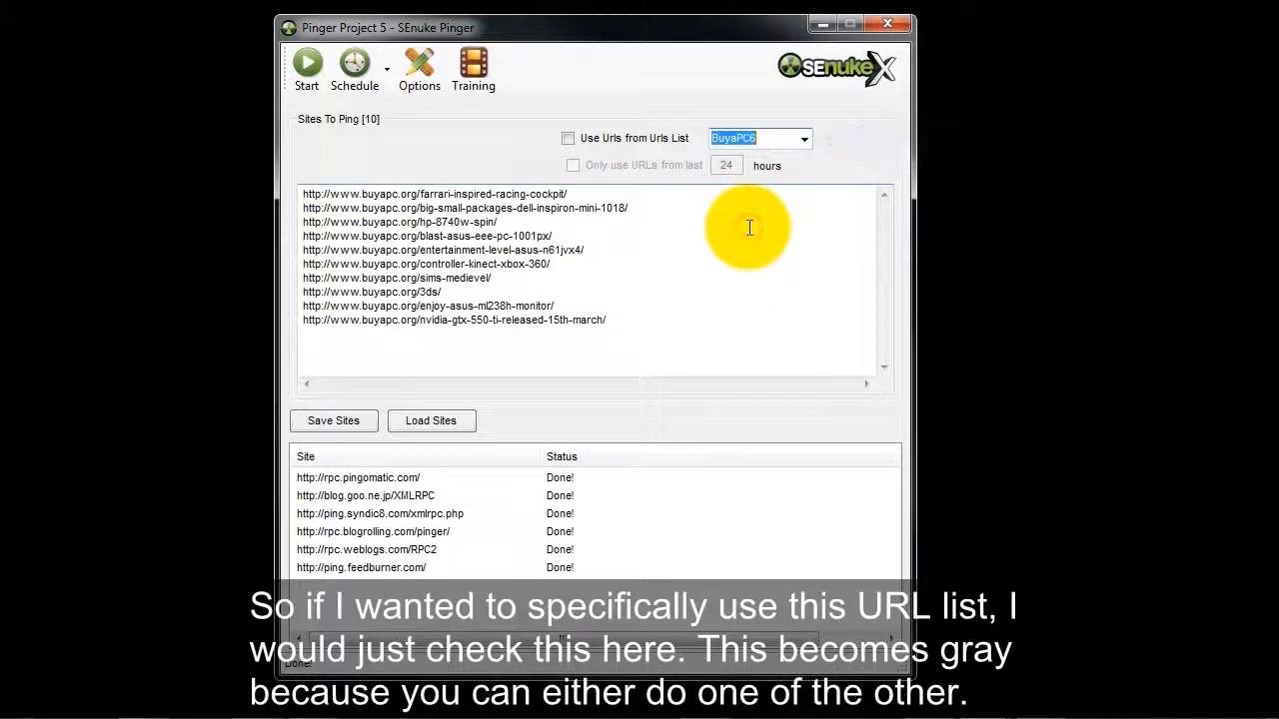
left_click(567, 138)
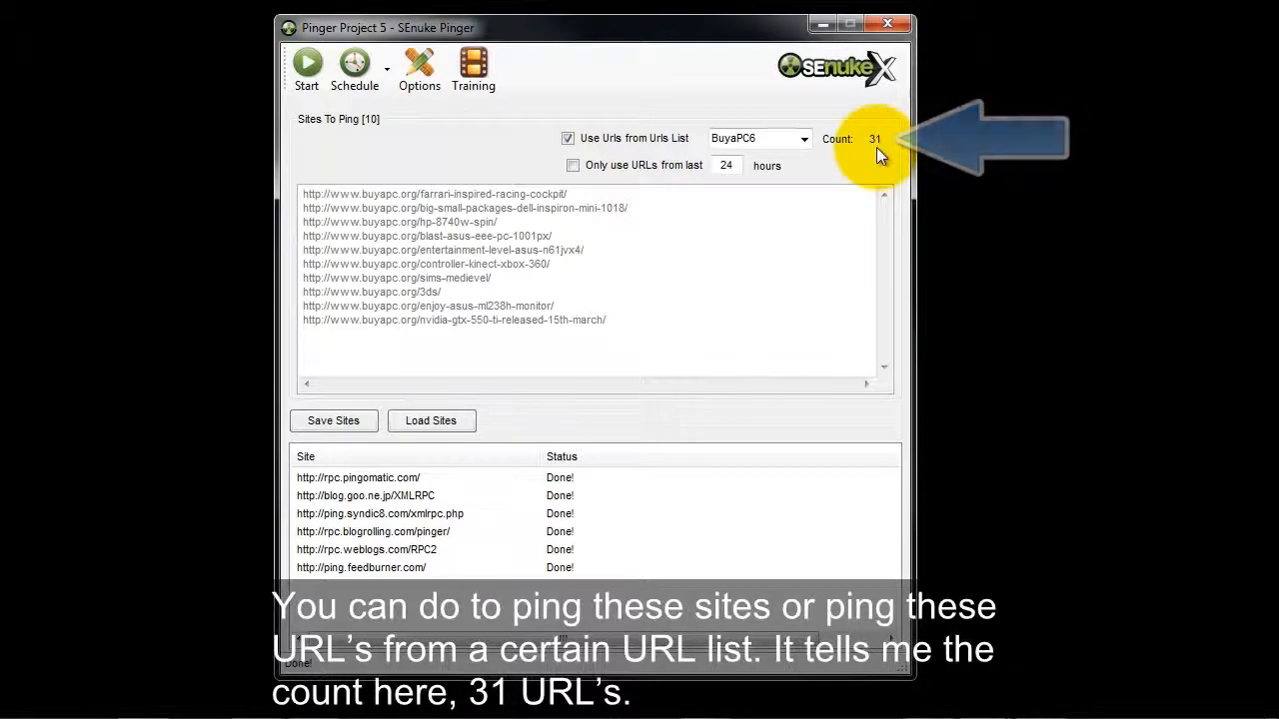
Start pinging the BuyaPC6 list without limiting it to URLs from the last 24 hours.
left_click(574, 166)
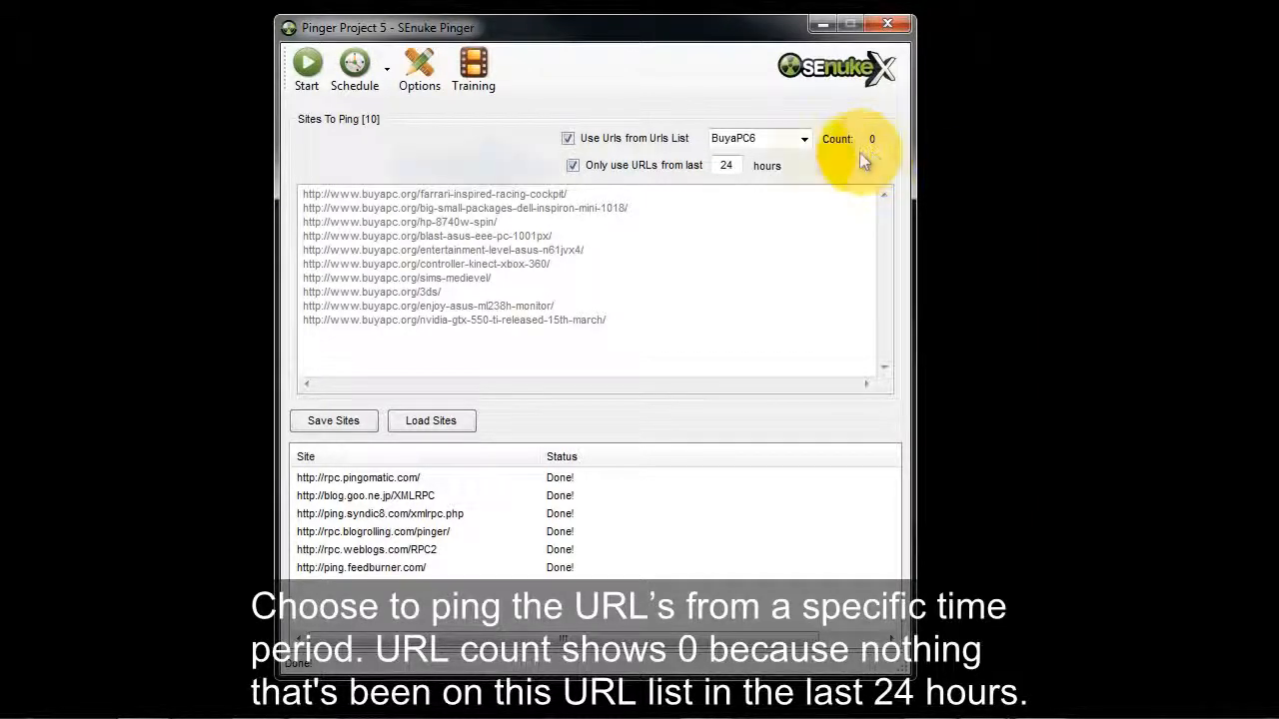
left_click(572, 165)
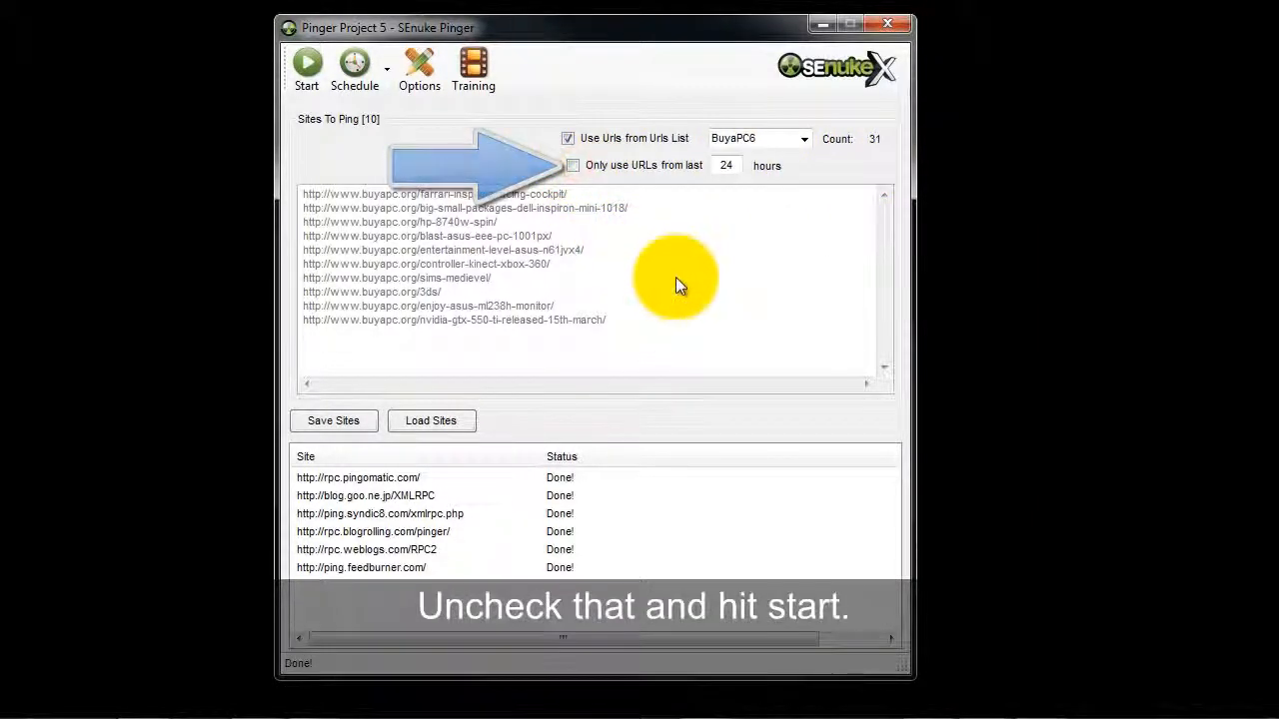
left_click(311, 71)
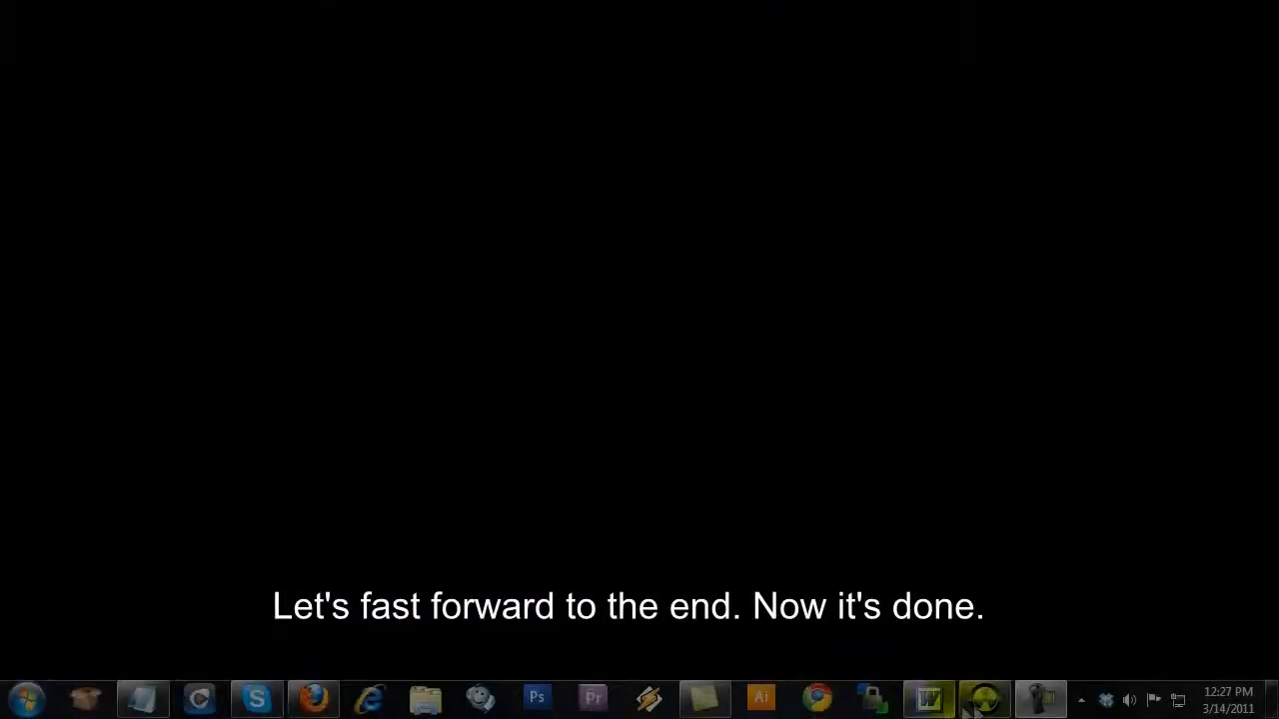
Switch to the main SEnuke X window and create an indexer project named Indexer Project 5.
left_click(968, 705)
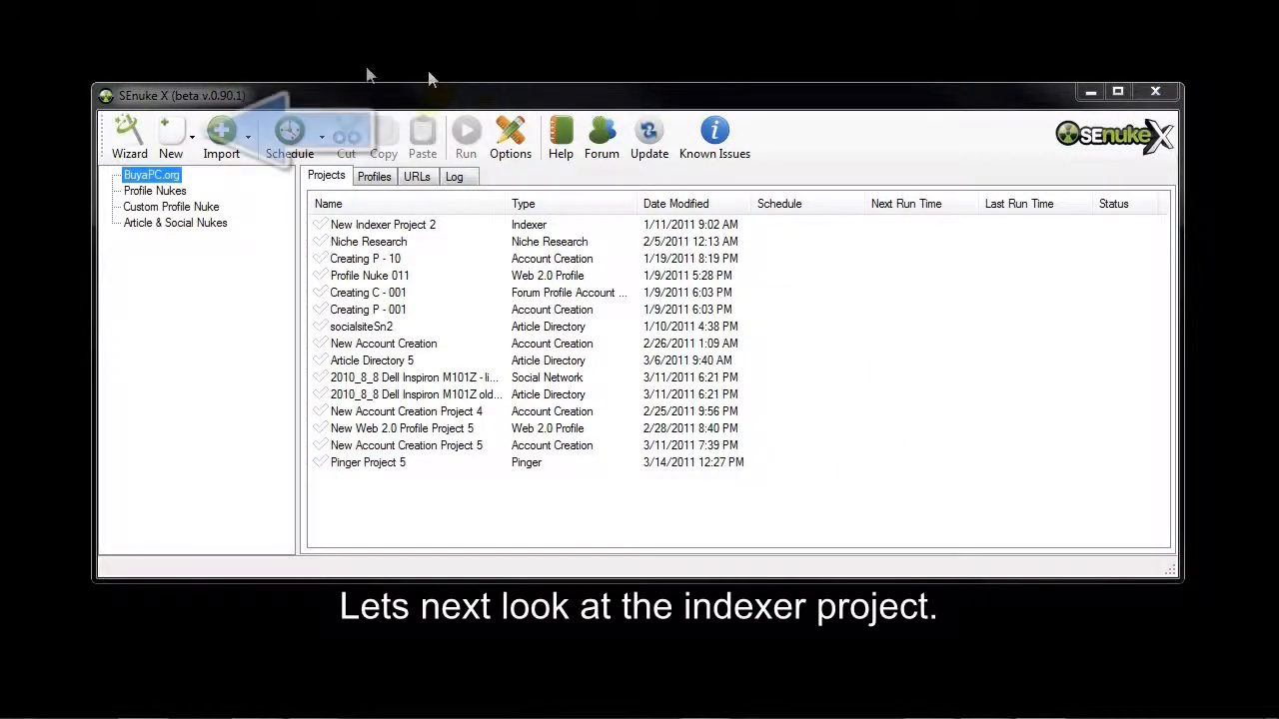
left_click(178, 146)
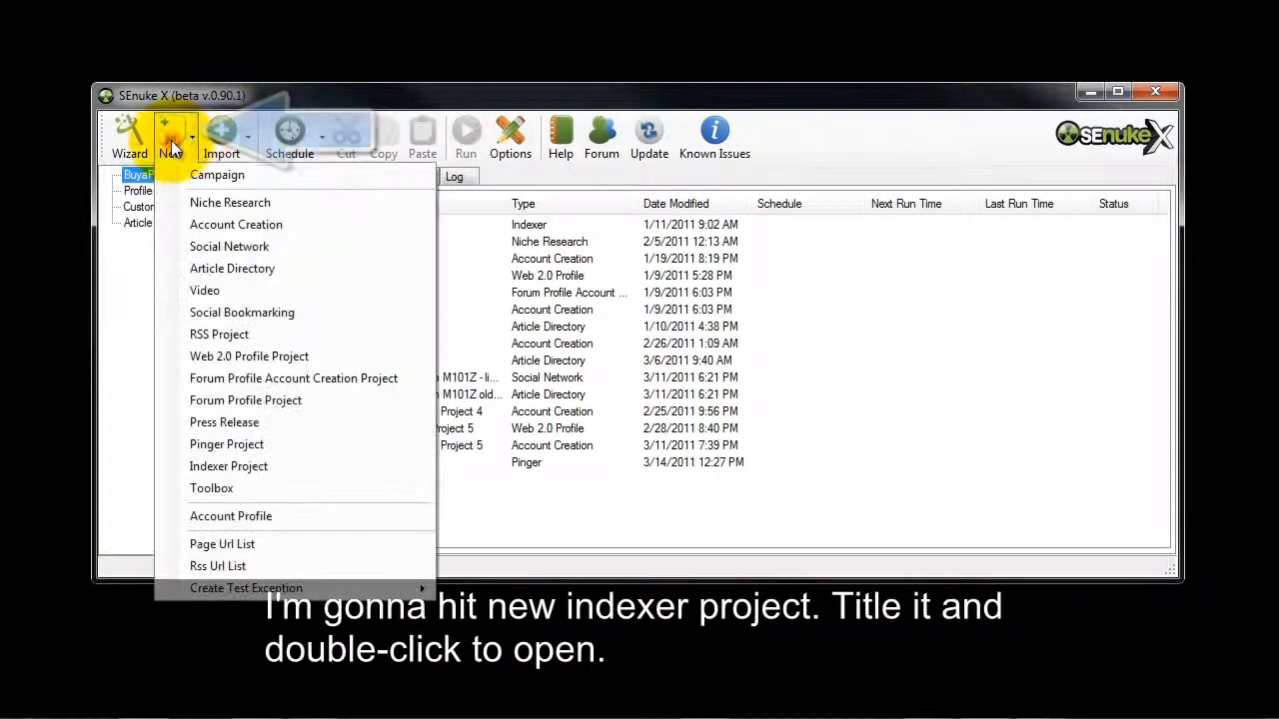
left_click(236, 463)
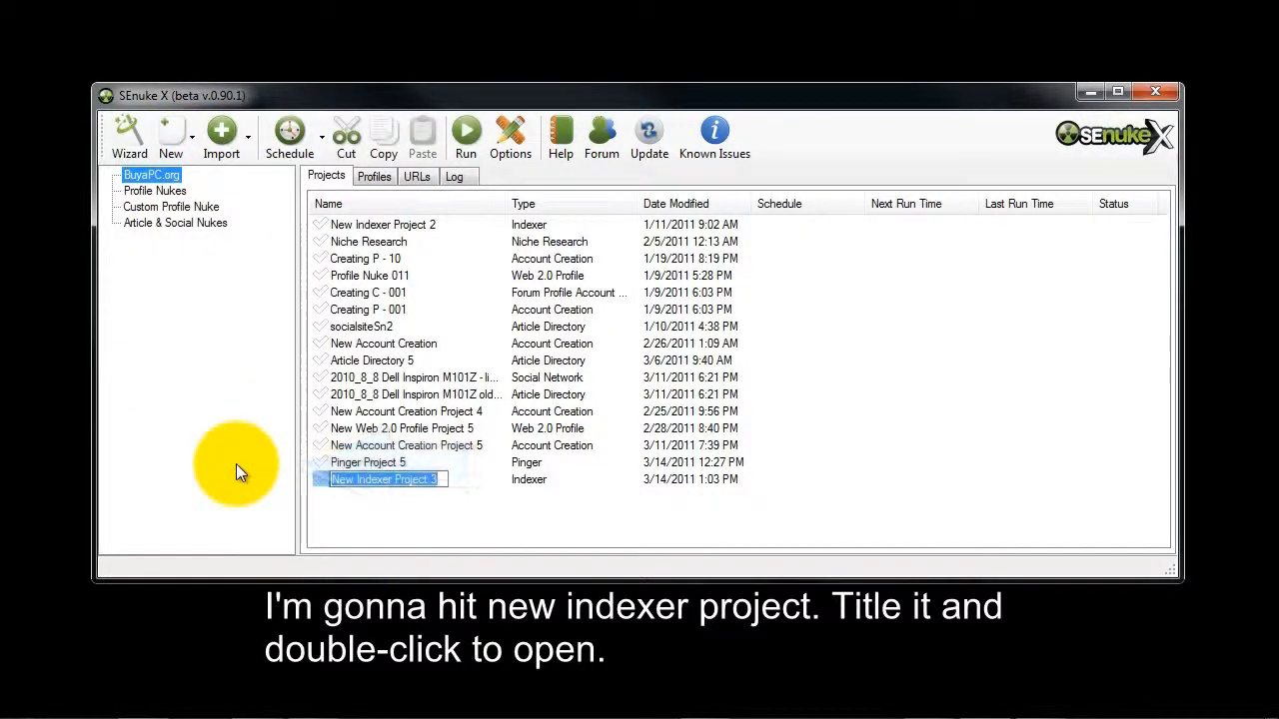
type("Indexer Project 5")
key("Return")
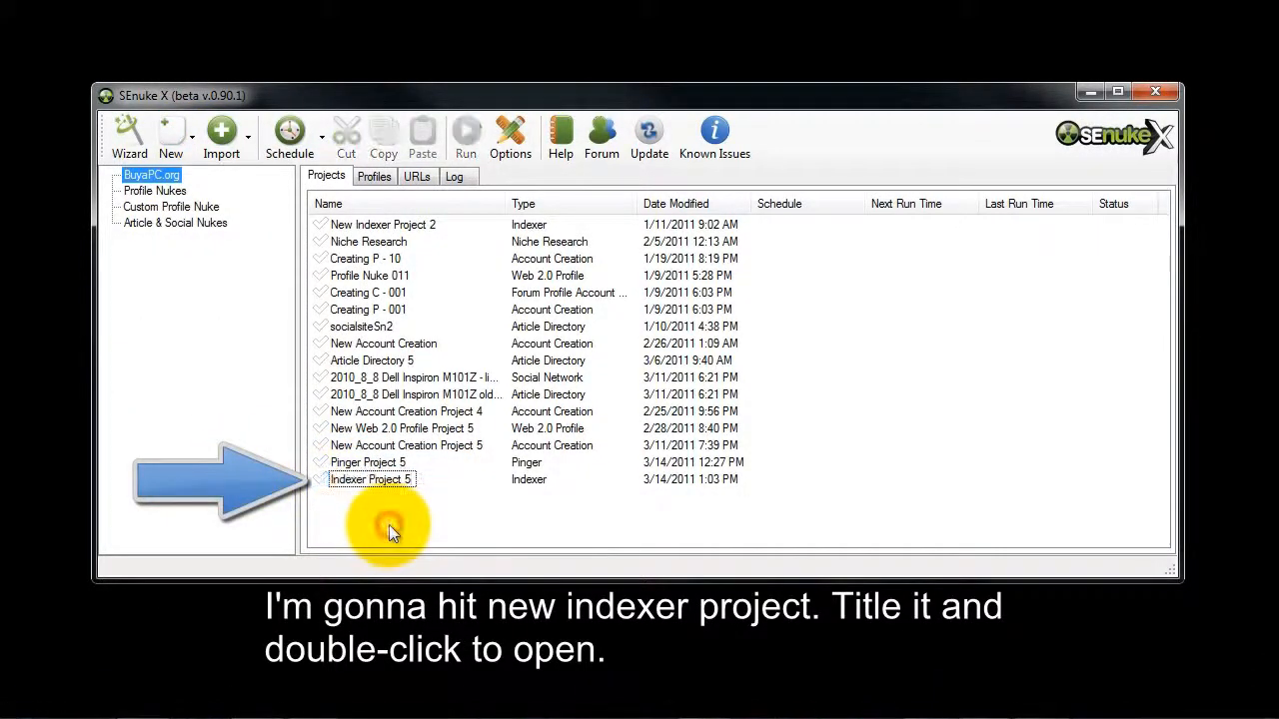
Open Indexer Project 5 in its own window and minimize the main project window.
left_click(368, 481)
double_click(365, 479)
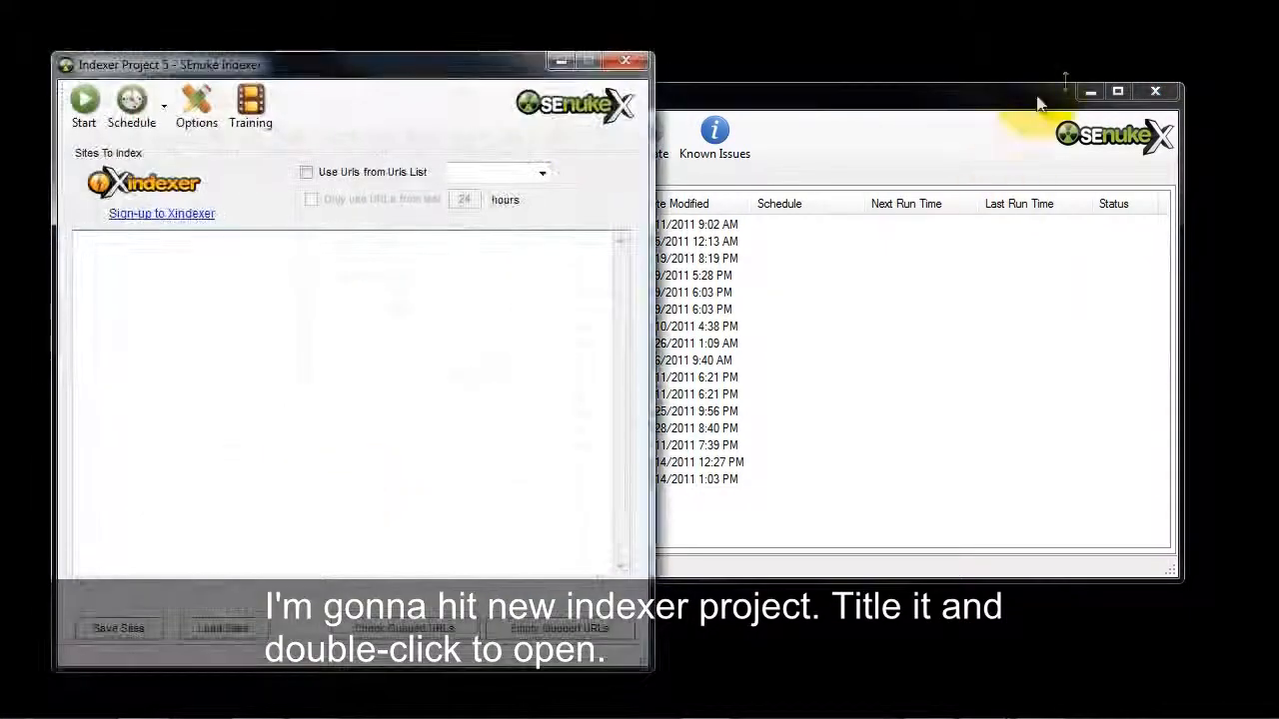
left_click(1087, 93)
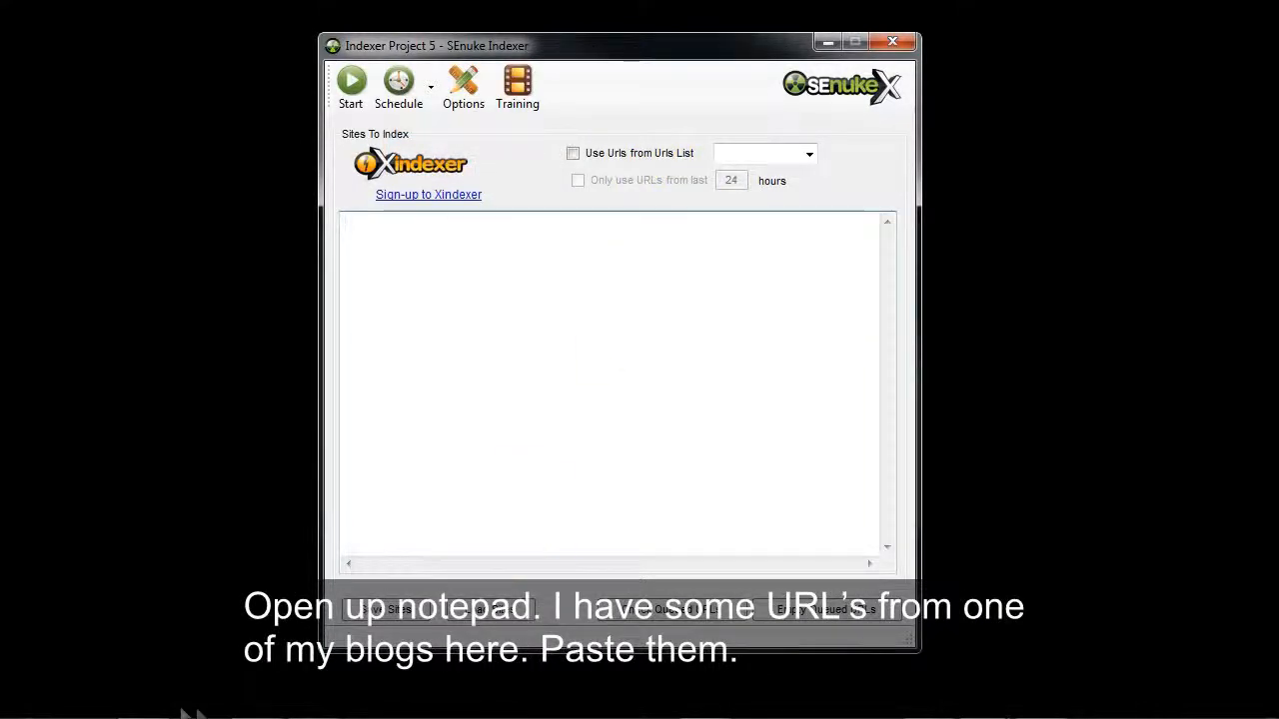
Copy all the buyapc.org URLs from Notepad into the indexer's list of sites and start indexing them.
mouse_move(196, 713)
left_click(147, 703)
left_click(660, 295)
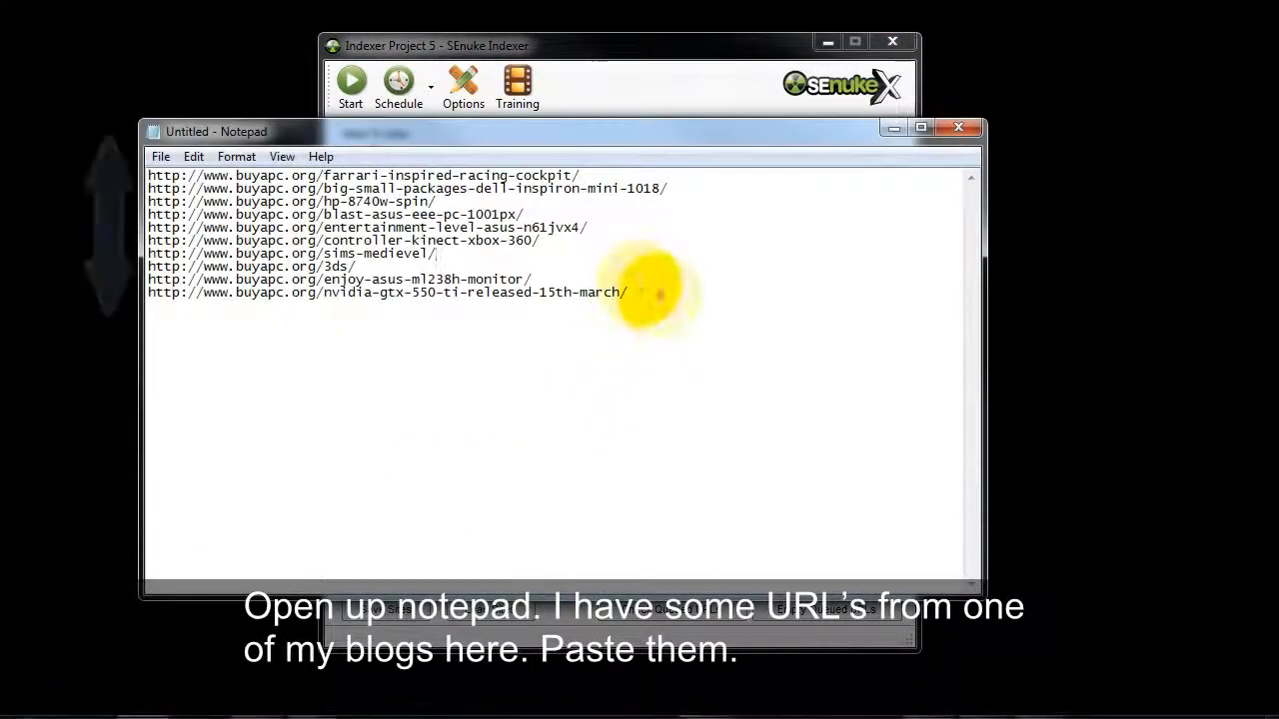
key("ctrl+a")
key("ctrl+c")
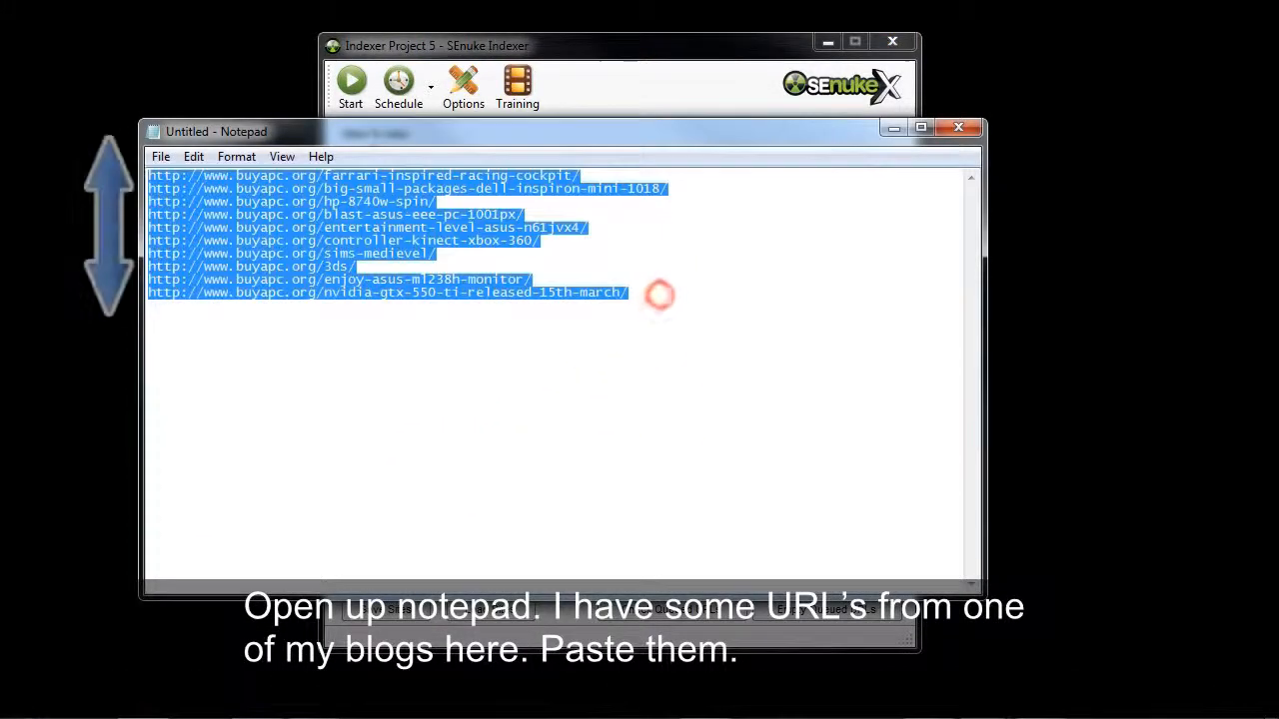
left_click(895, 127)
left_click(628, 288)
key("ctrl+v")
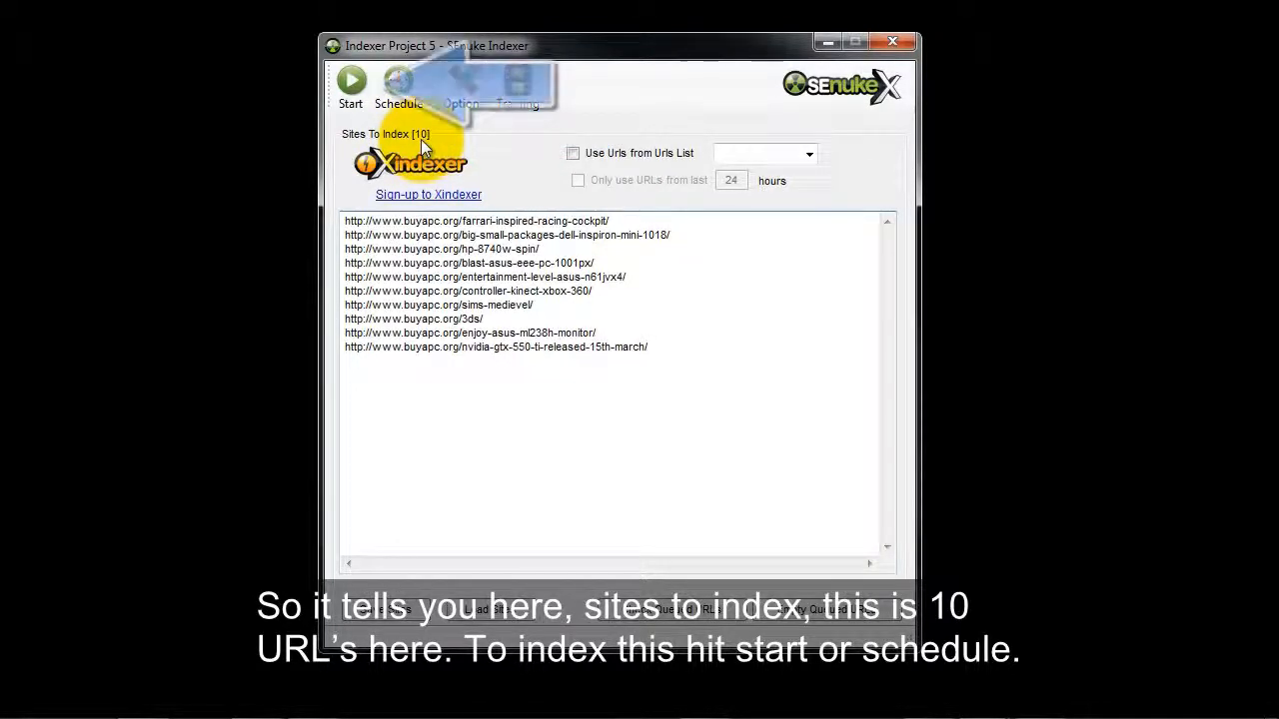
left_click(349, 88)
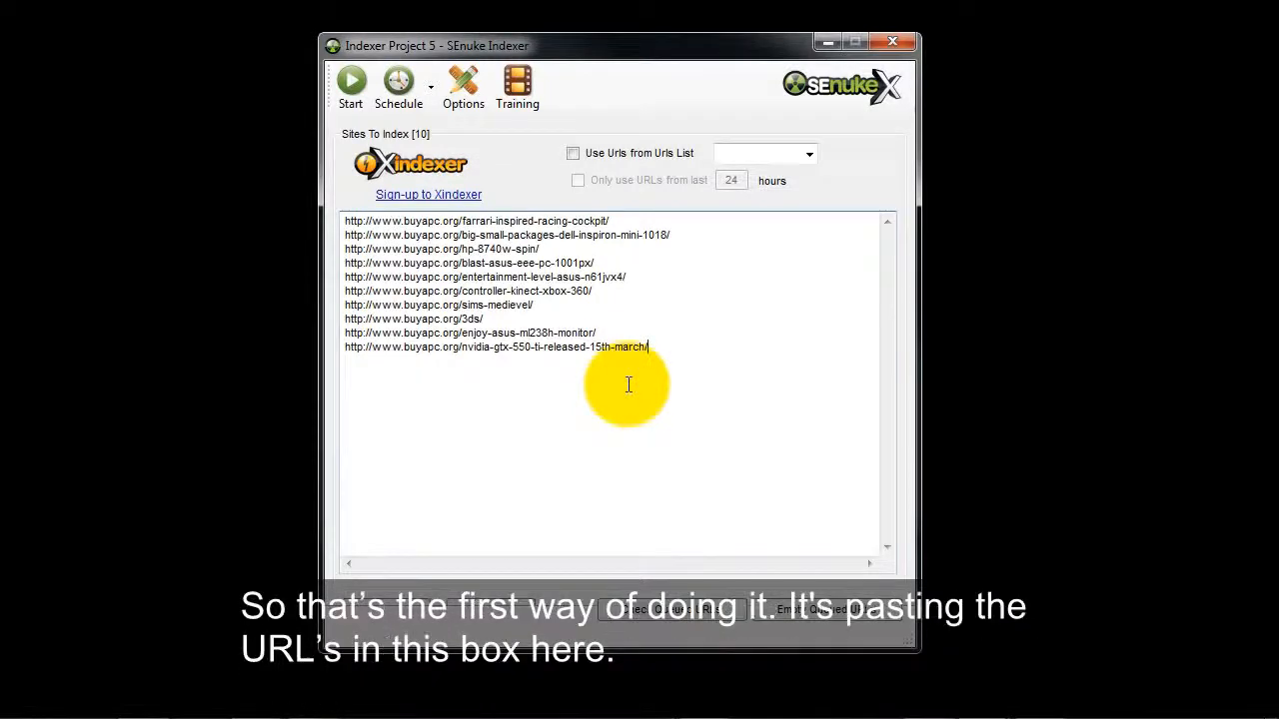
left_click(716, 390)
key("ctrl+a")
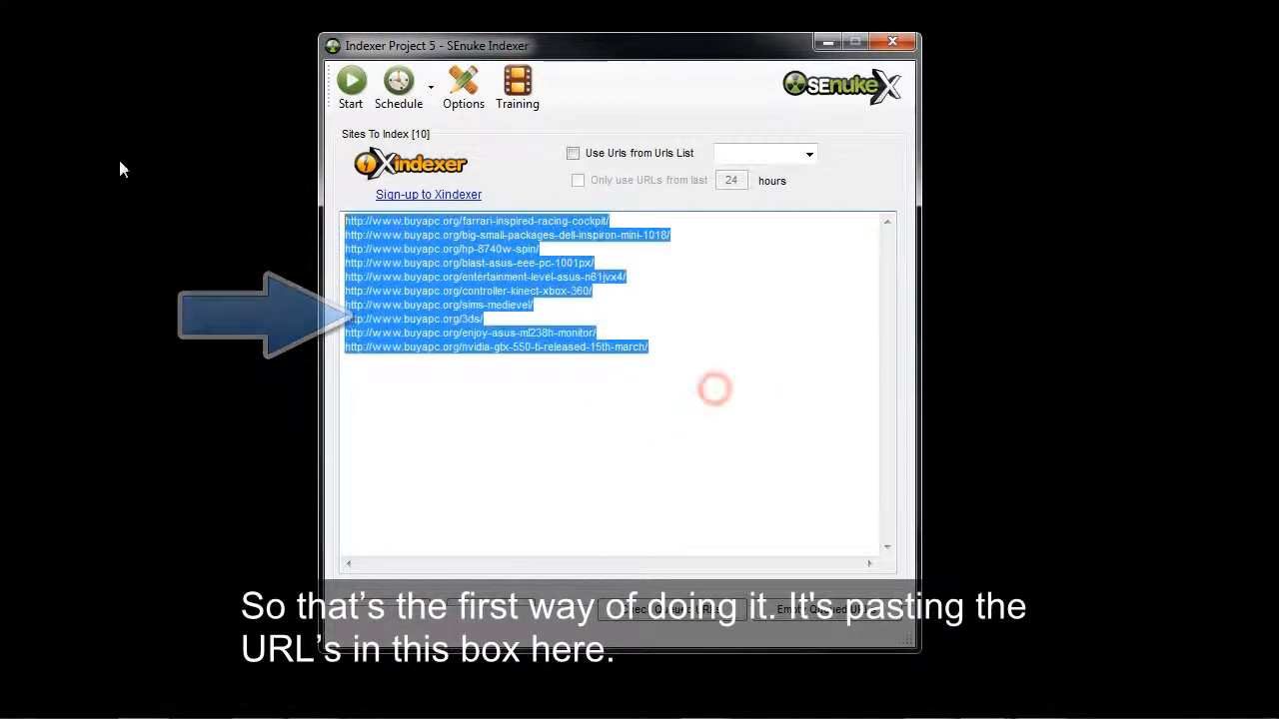
left_click(531, 423)
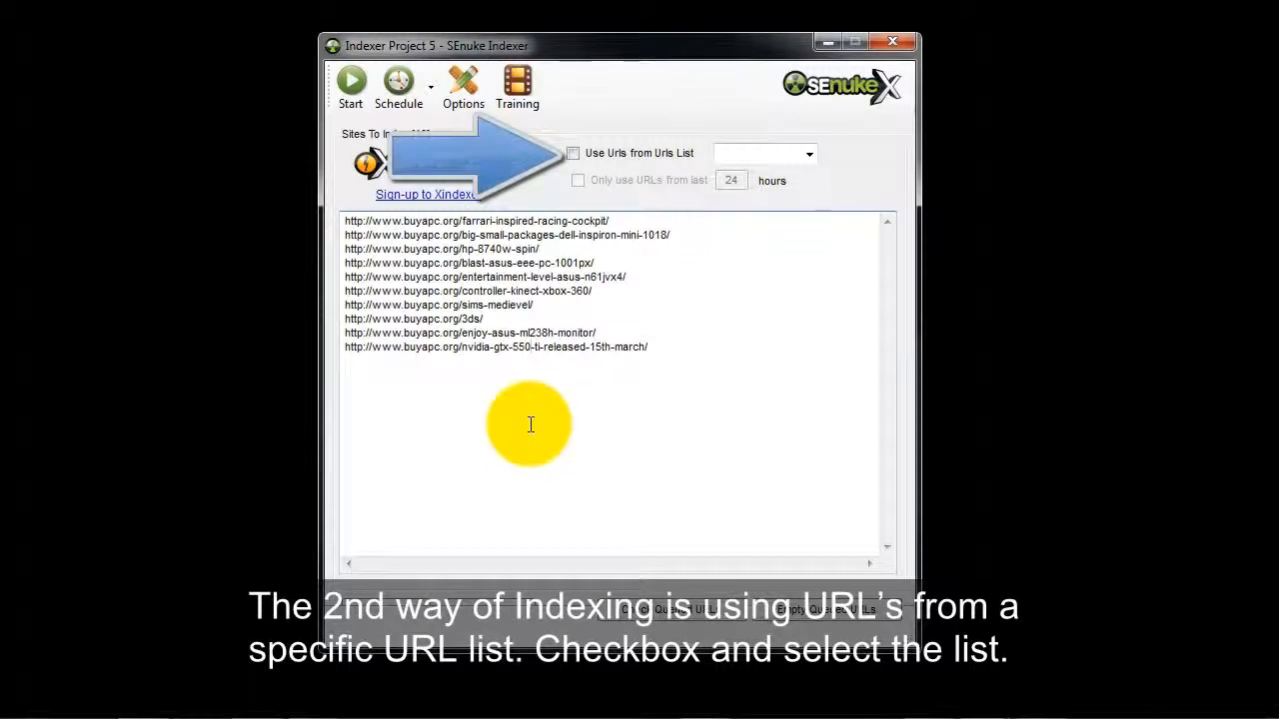
Enable using URLs from a URL list in the indexer and choose the BuyaPC5 list.
left_click(572, 155)
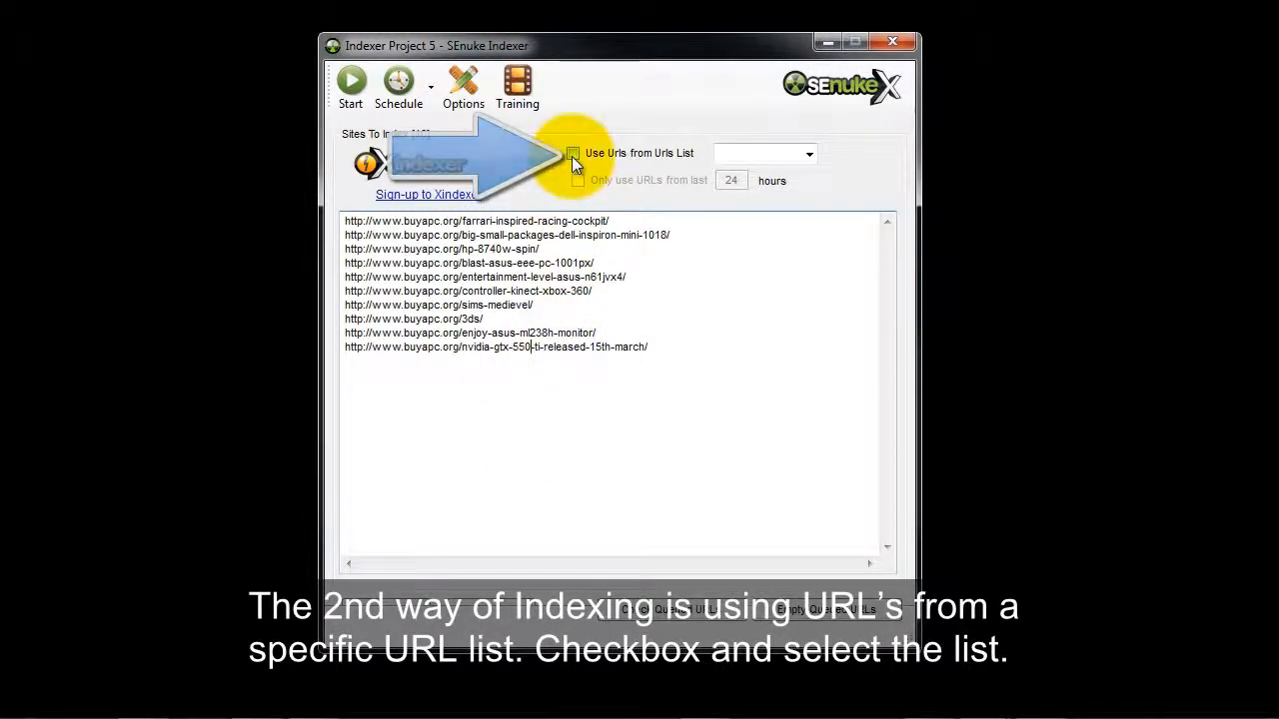
left_click(808, 154)
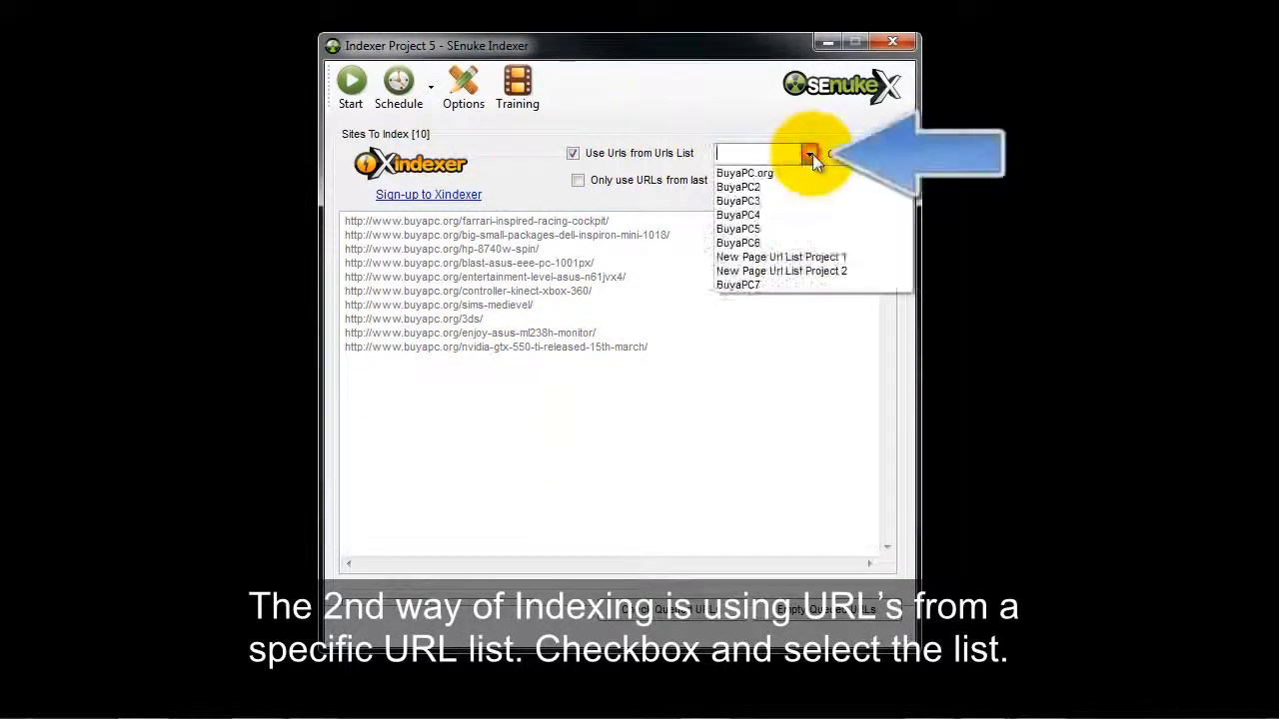
left_click(757, 243)
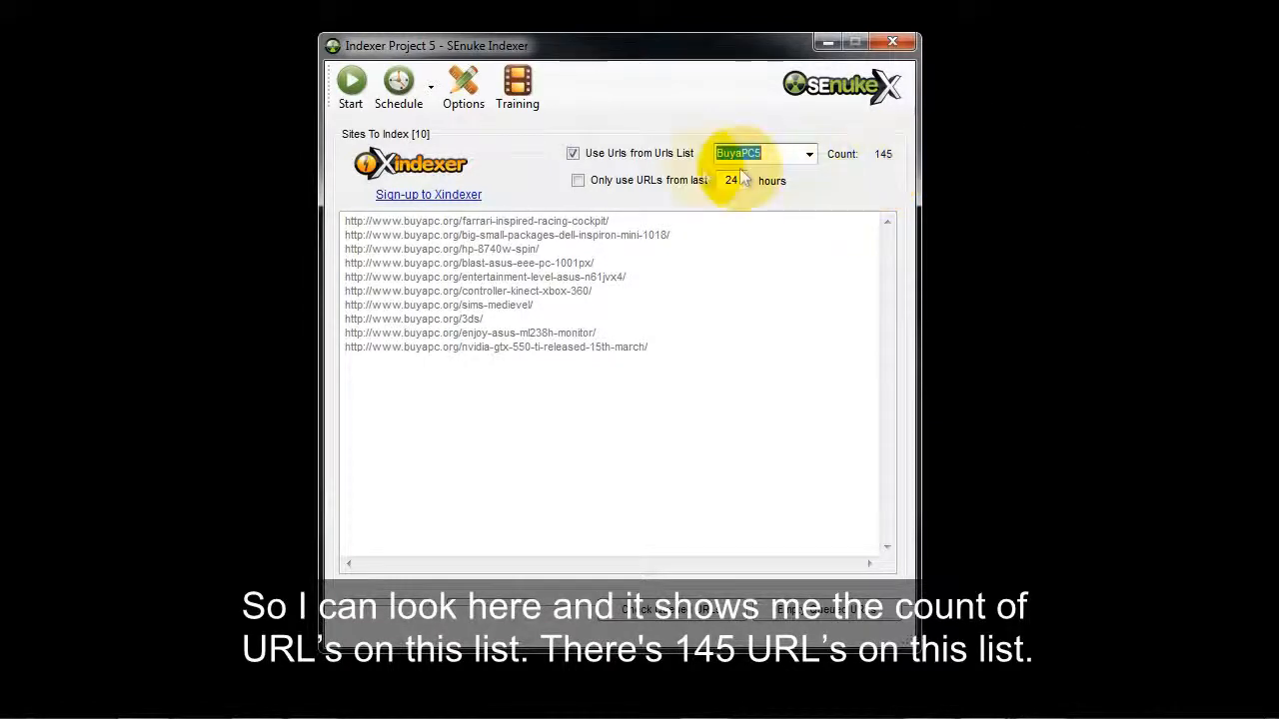
Start indexing the BuyaPC5 list without limiting it to URLs from the last 24 hours.
left_click(578, 183)
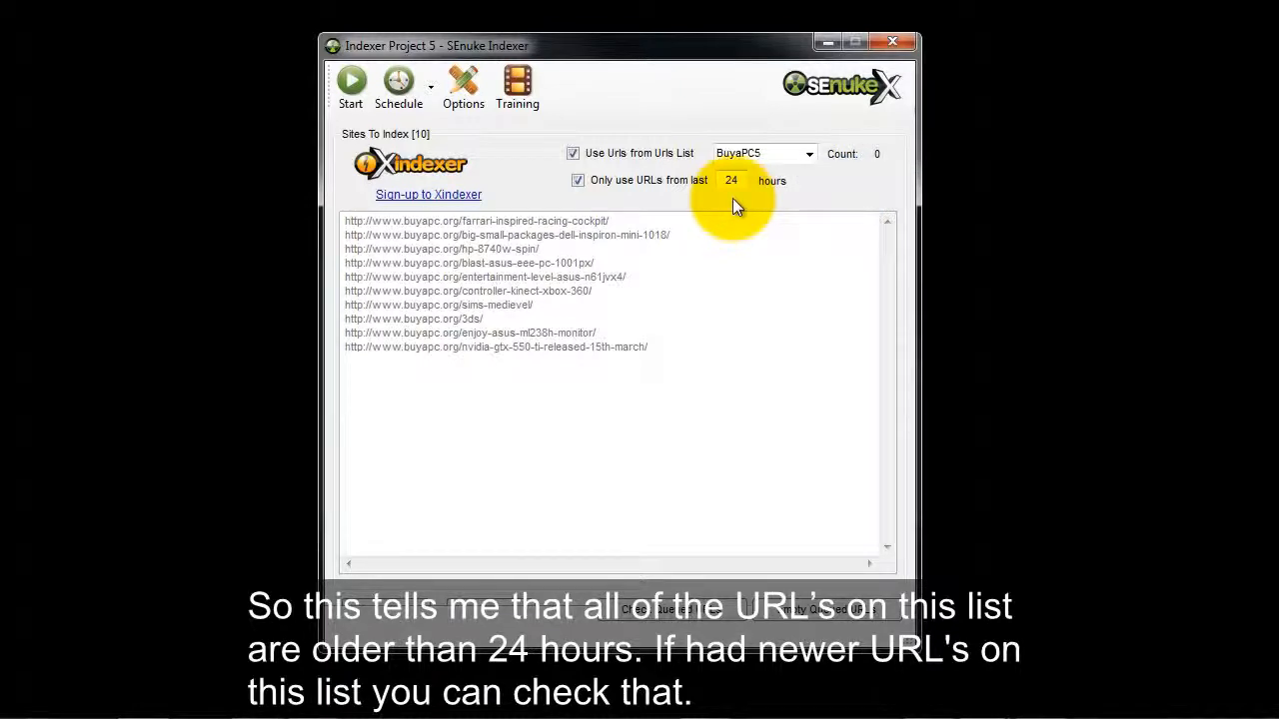
left_click(578, 180)
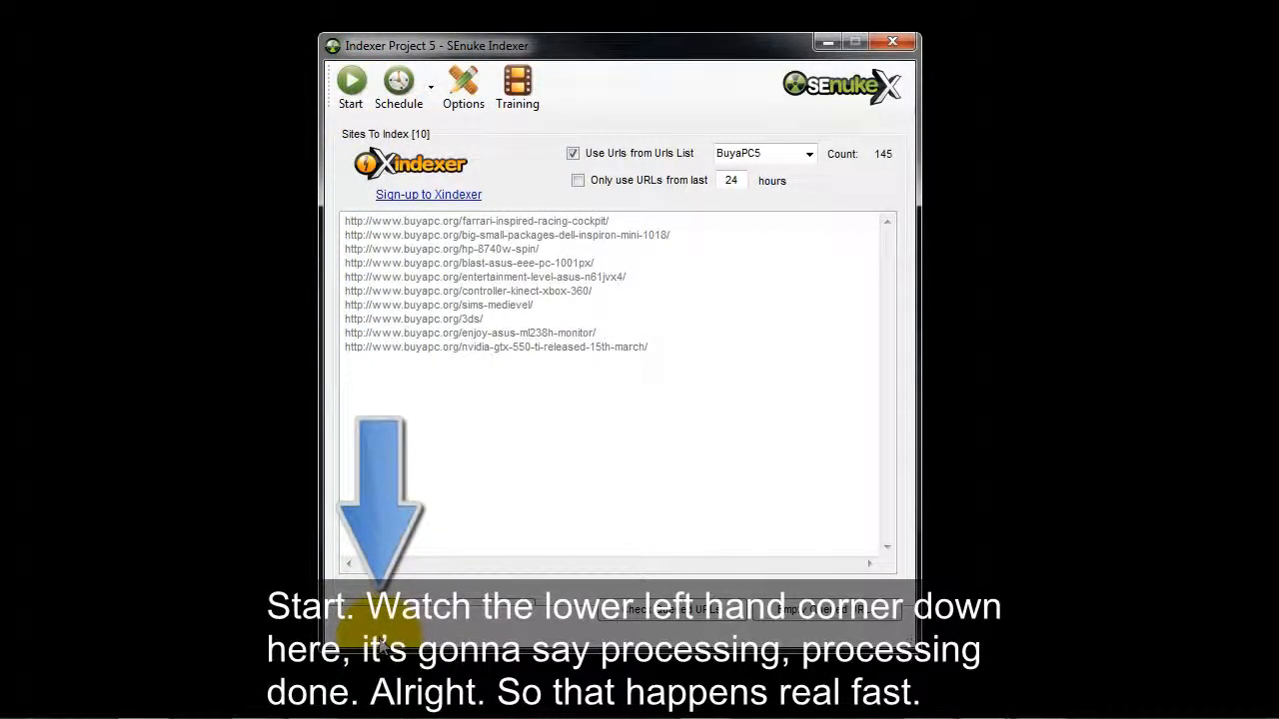
left_click(347, 85)
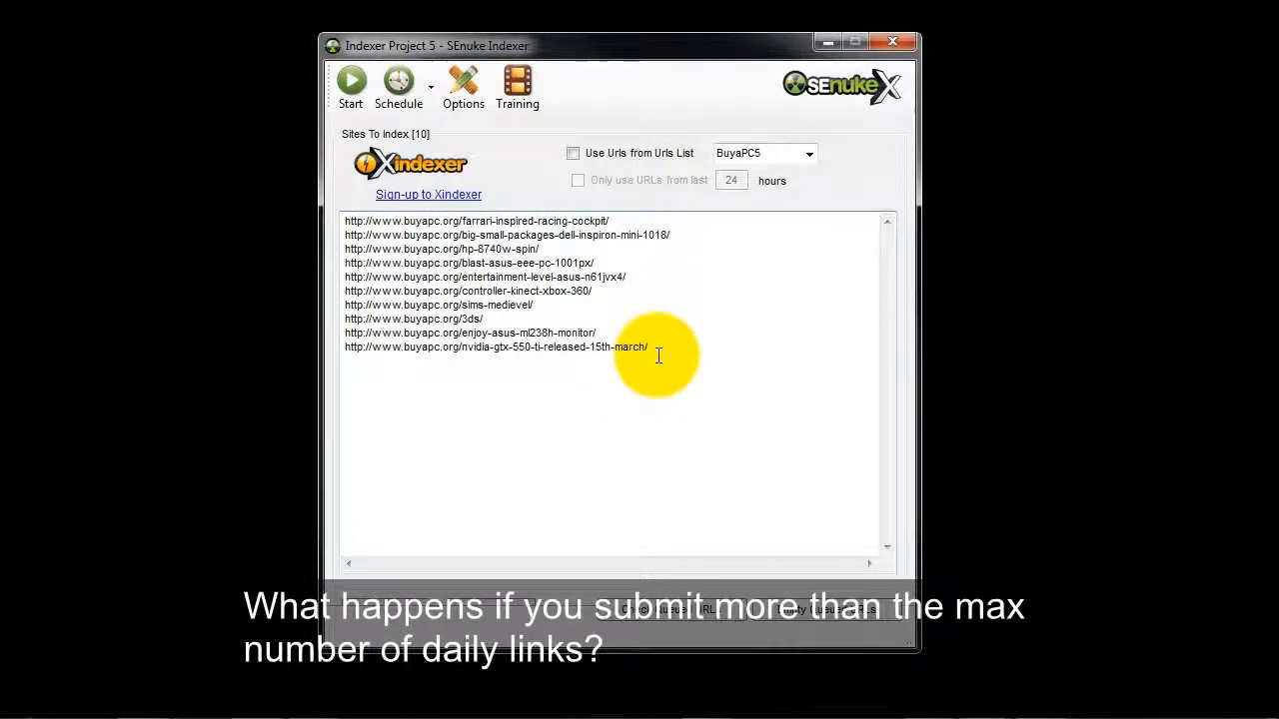
Copy the ten buyapc.org URLs and paste them repeatedly at the end of the sites list to build several hundred entries.
left_click_drag(659, 352, 320, 215)
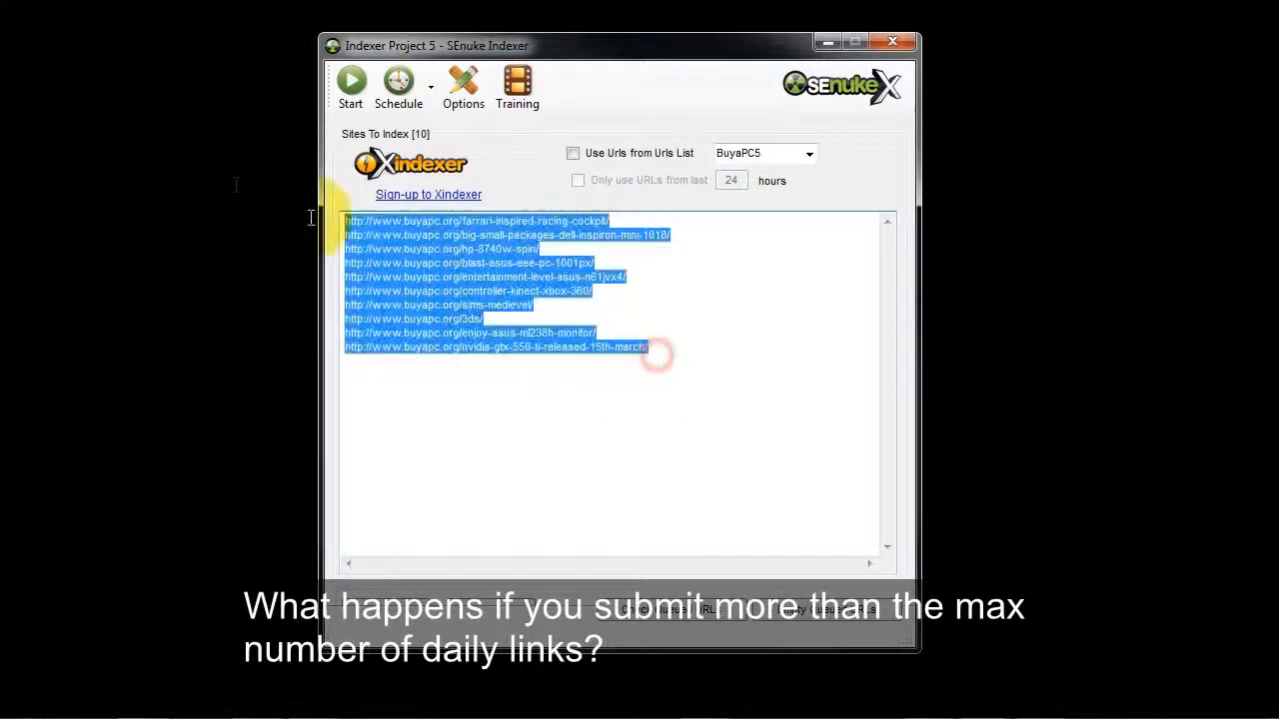
left_click(676, 343)
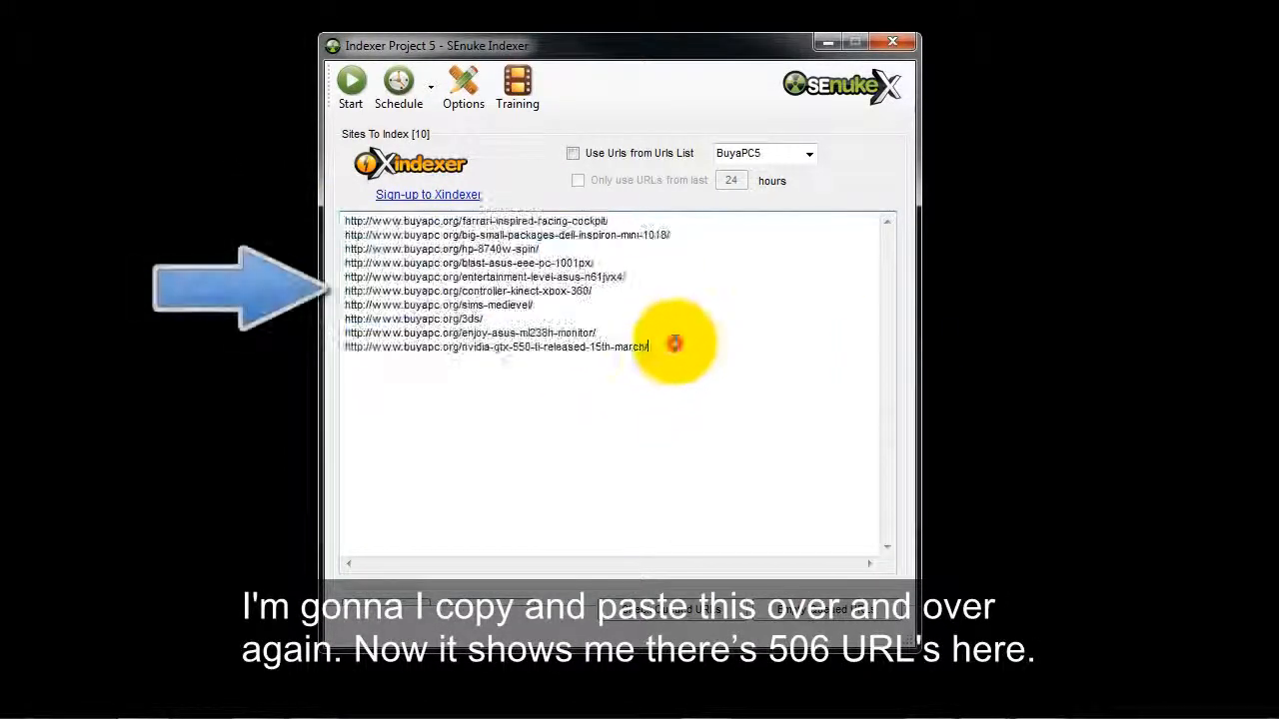
key("ctrl+v")
key("ctrl+v")
key("ctrl+v")
key("ctrl+v")
key("ctrl+v")
key("ctrl+v")
key("ctrl+v")
key("ctrl+v")
key("ctrl+v")
key("ctrl+v")
key("ctrl+v")
key("ctrl+v")
key("ctrl+v")
key("ctrl+v")
key("ctrl+v")
key("ctrl+v")
key("ctrl+v")
key("ctrl+v")
key("ctrl+v")
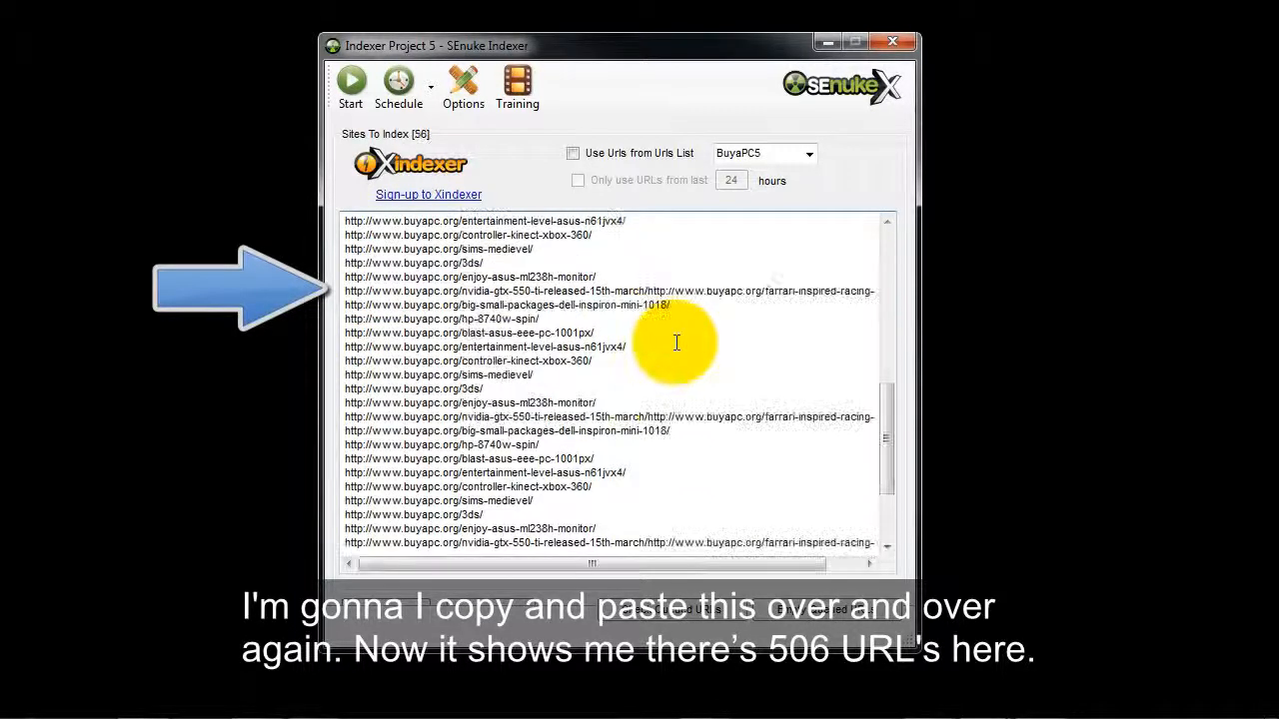
key("ctrl+v")
key("ctrl+v")
key("ctrl+v")
key("ctrl+v")
key("ctrl+v")
key("ctrl+v")
key("ctrl+v")
key("ctrl+v")
key("ctrl+v")
key("ctrl+v")
key("ctrl+v")
key("ctrl+v")
key("ctrl+v")
key("ctrl+v")
key("ctrl+v")
key("ctrl+v")
key("ctrl+v")
key("ctrl+v")
key("ctrl+v")
key("ctrl+v")
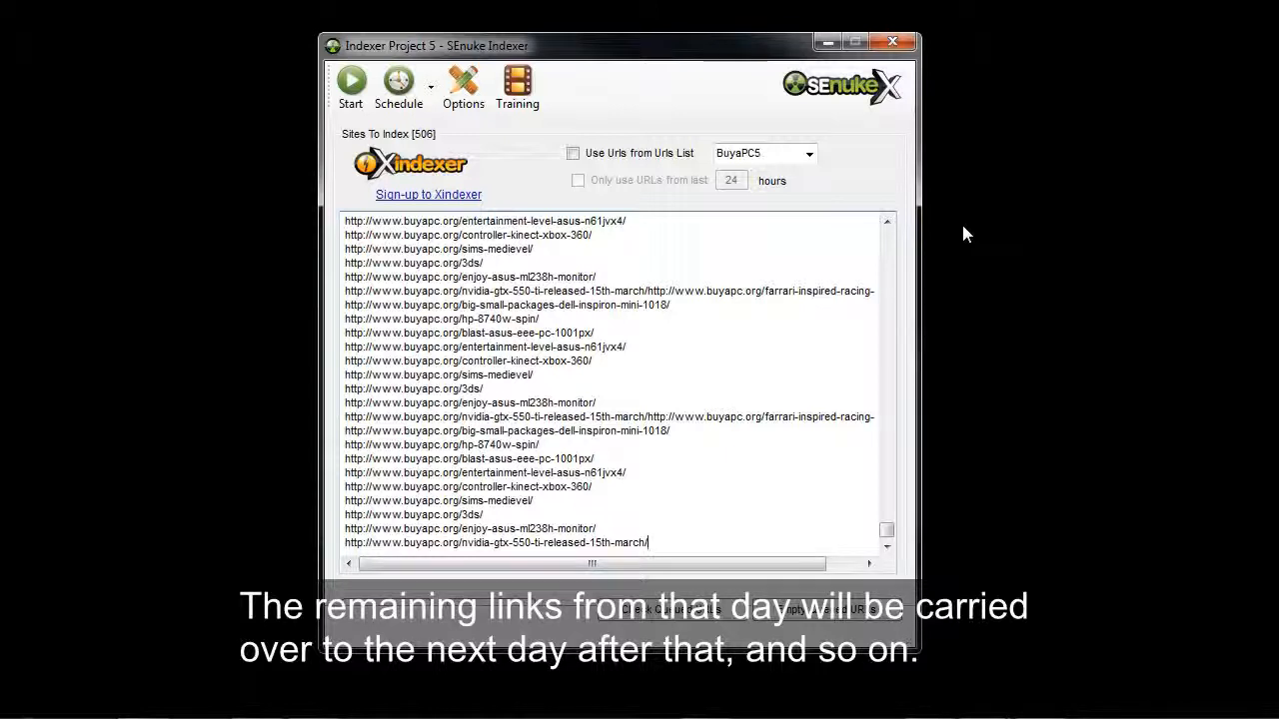
Check the indexer's queued URLs twice, closing the Indexer Report each time.
left_click(706, 612)
left_click_drag(329, 40, 382, 180)
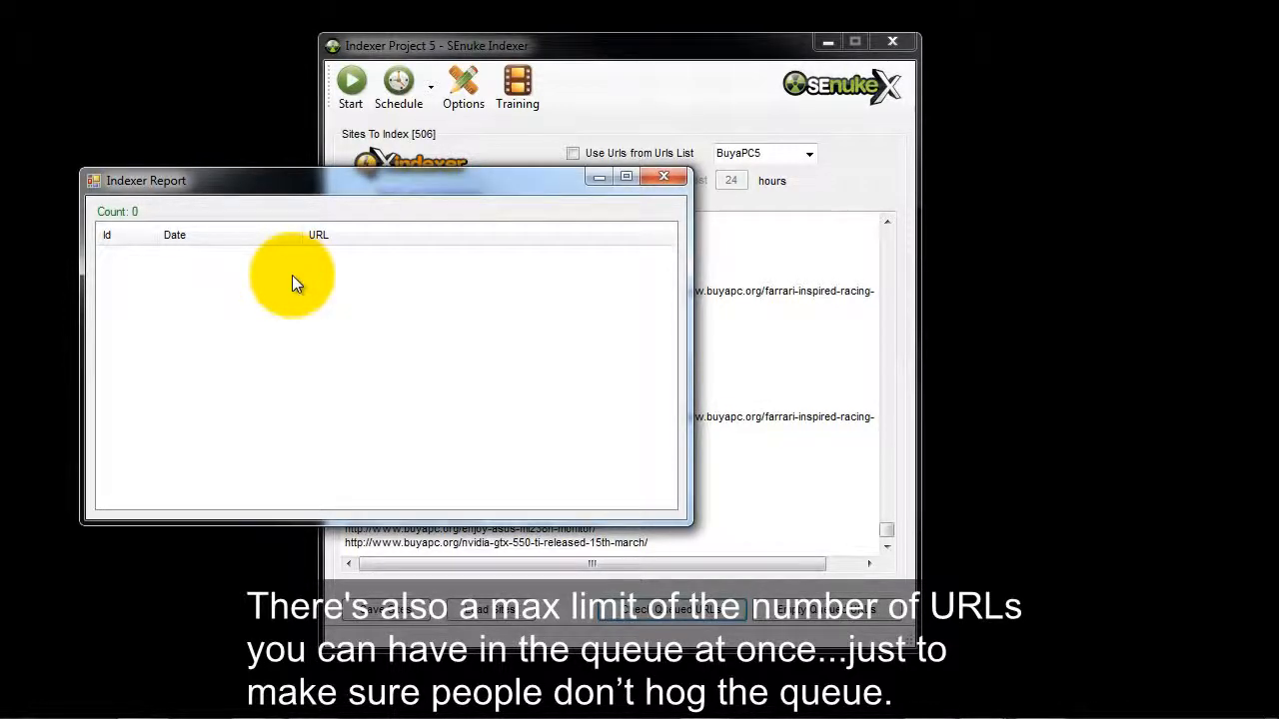
left_click(664, 180)
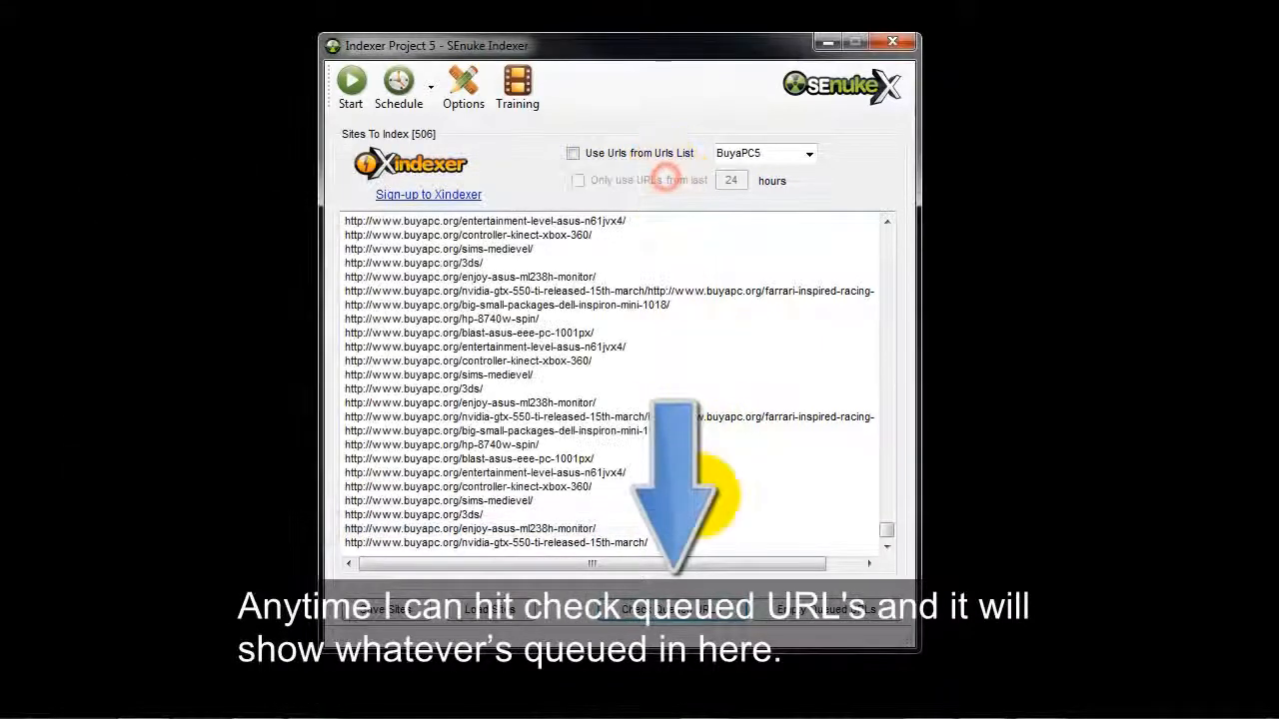
left_click(686, 621)
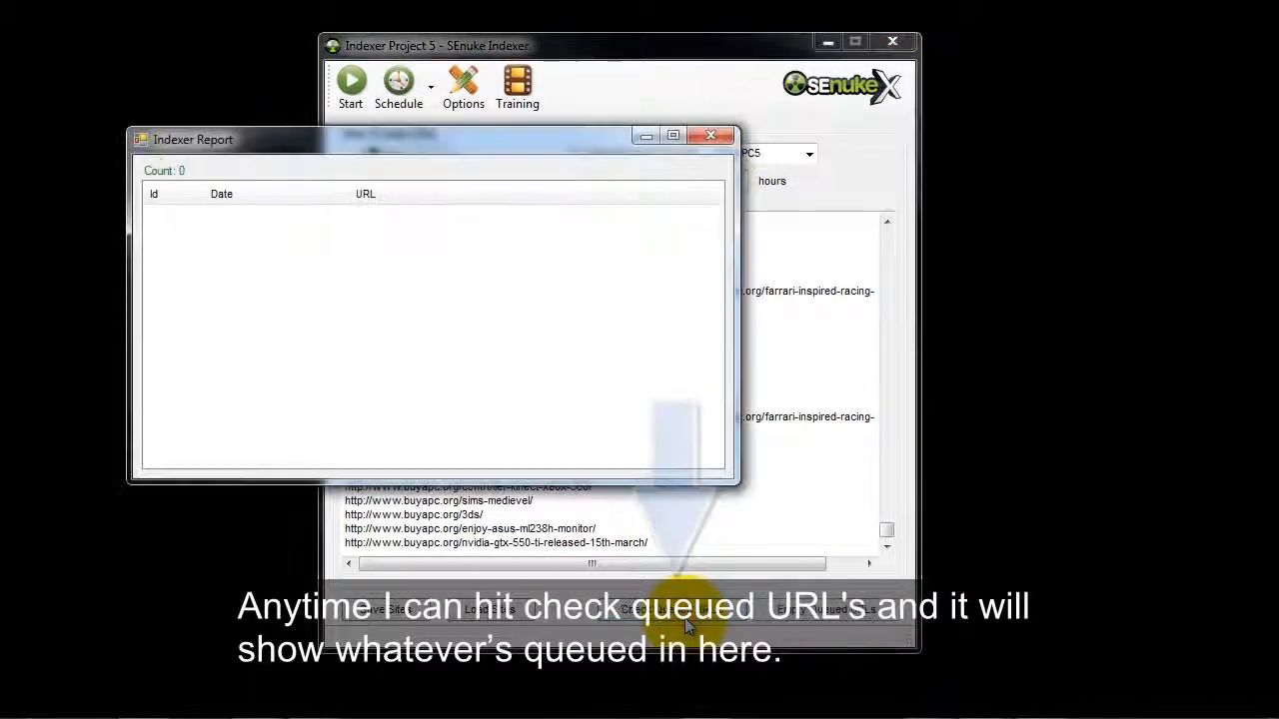
left_click(712, 137)
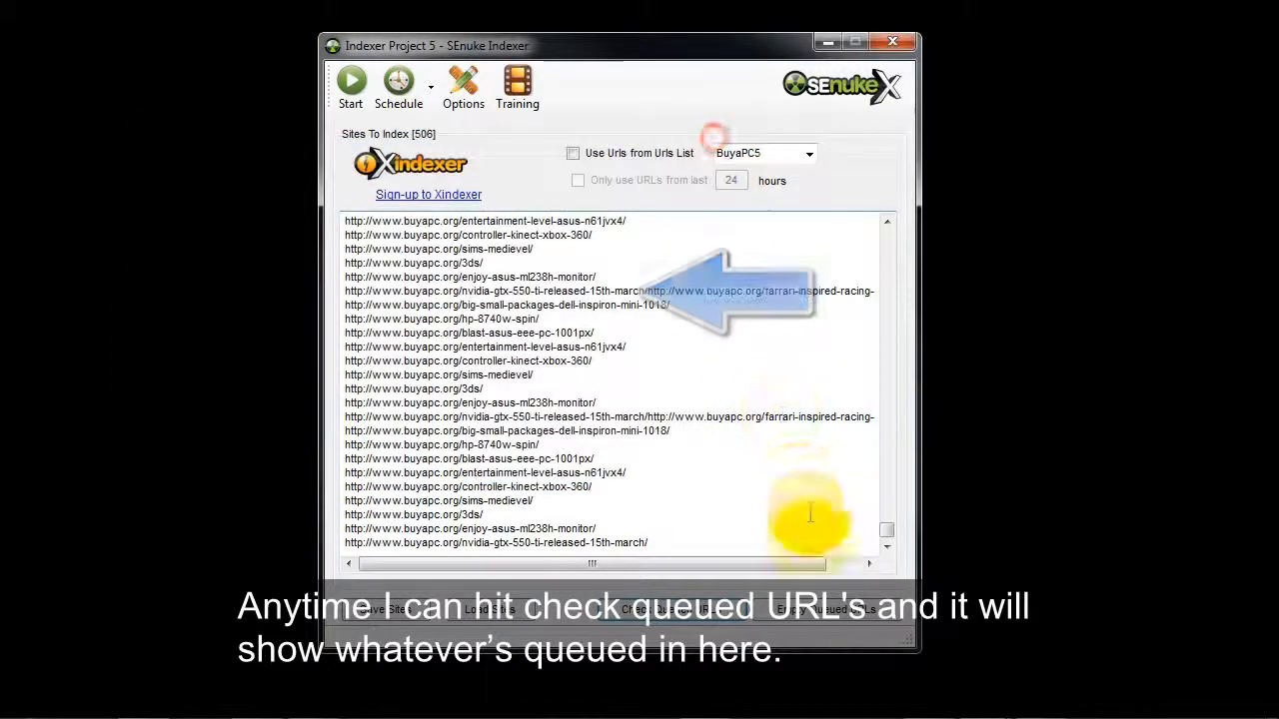
Empty the indexer's queued URLs and close the Indexer Project 5 window.
left_click(826, 609)
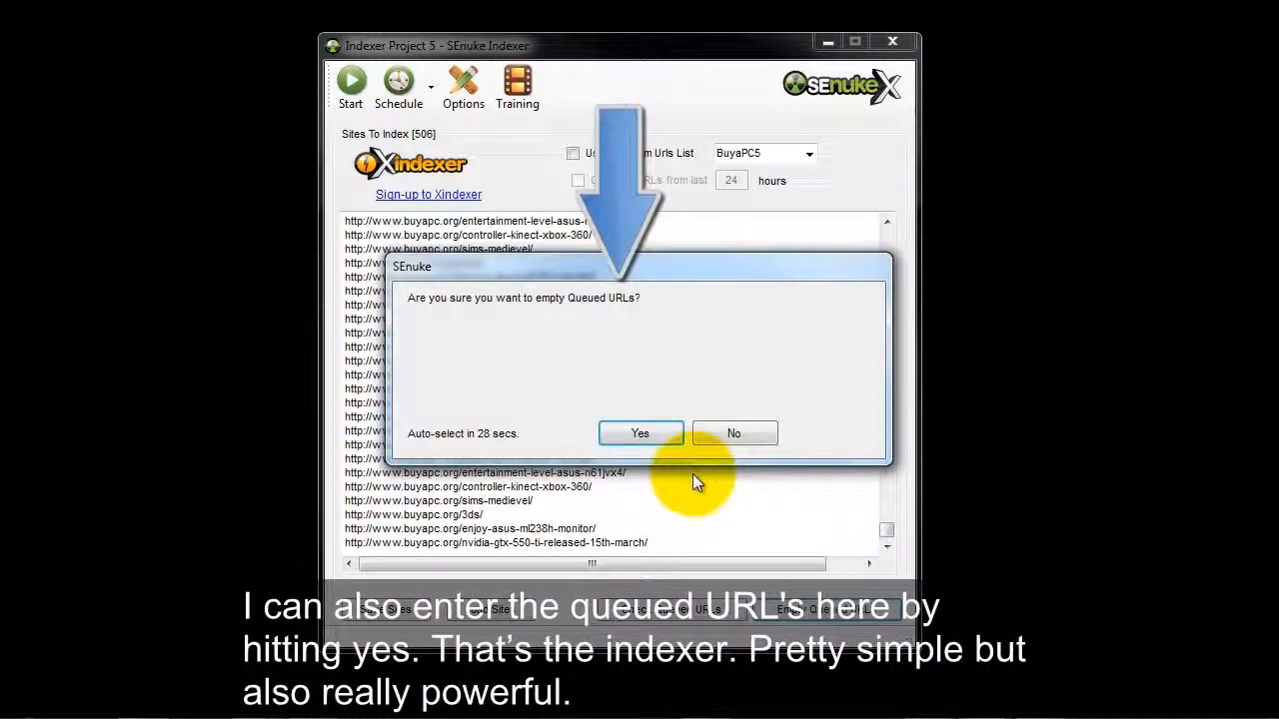
left_click(639, 433)
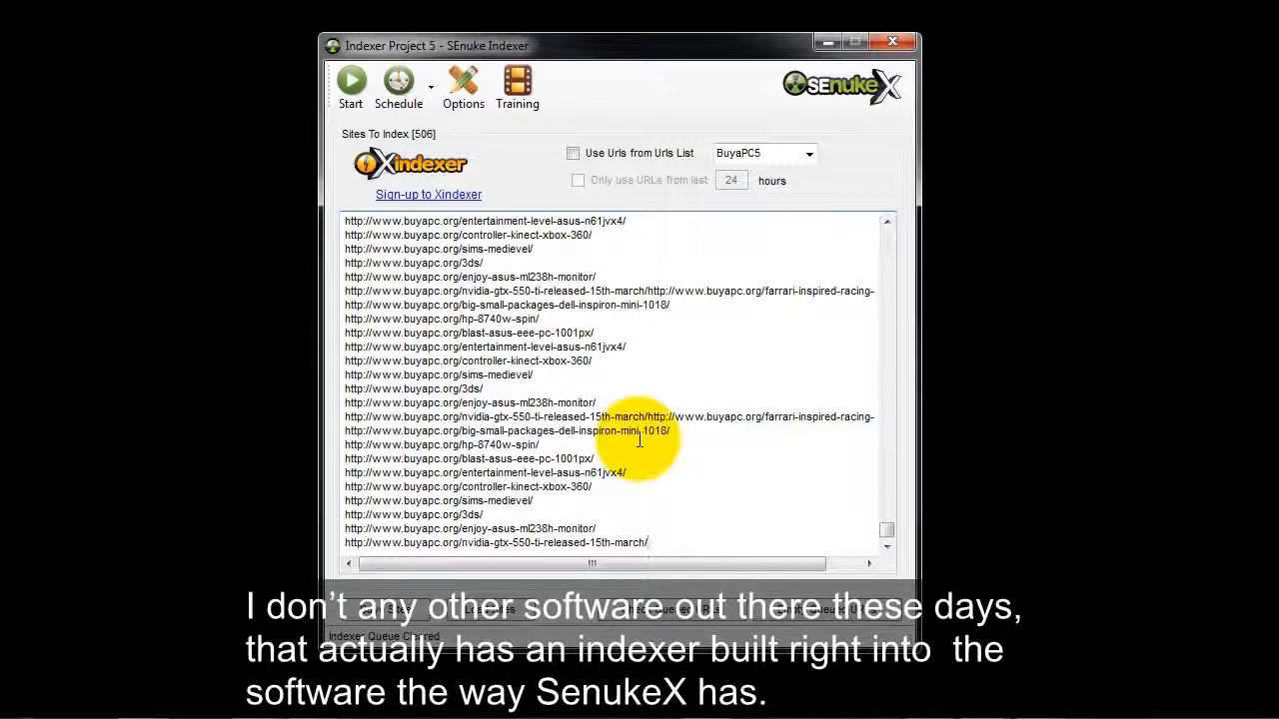
left_click(900, 43)
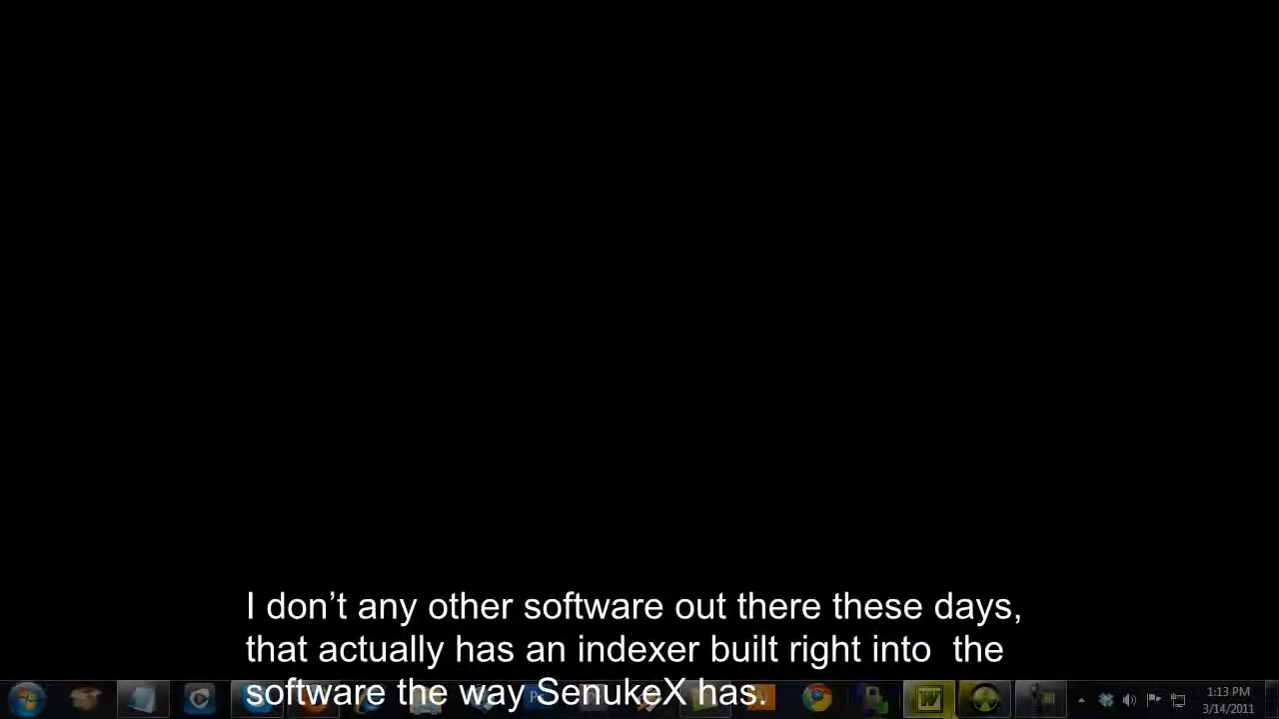
Bring back the main project window and create a Toolbox project named Toolbox Project 5 under BuyaPC.org.
left_click(857, 518)
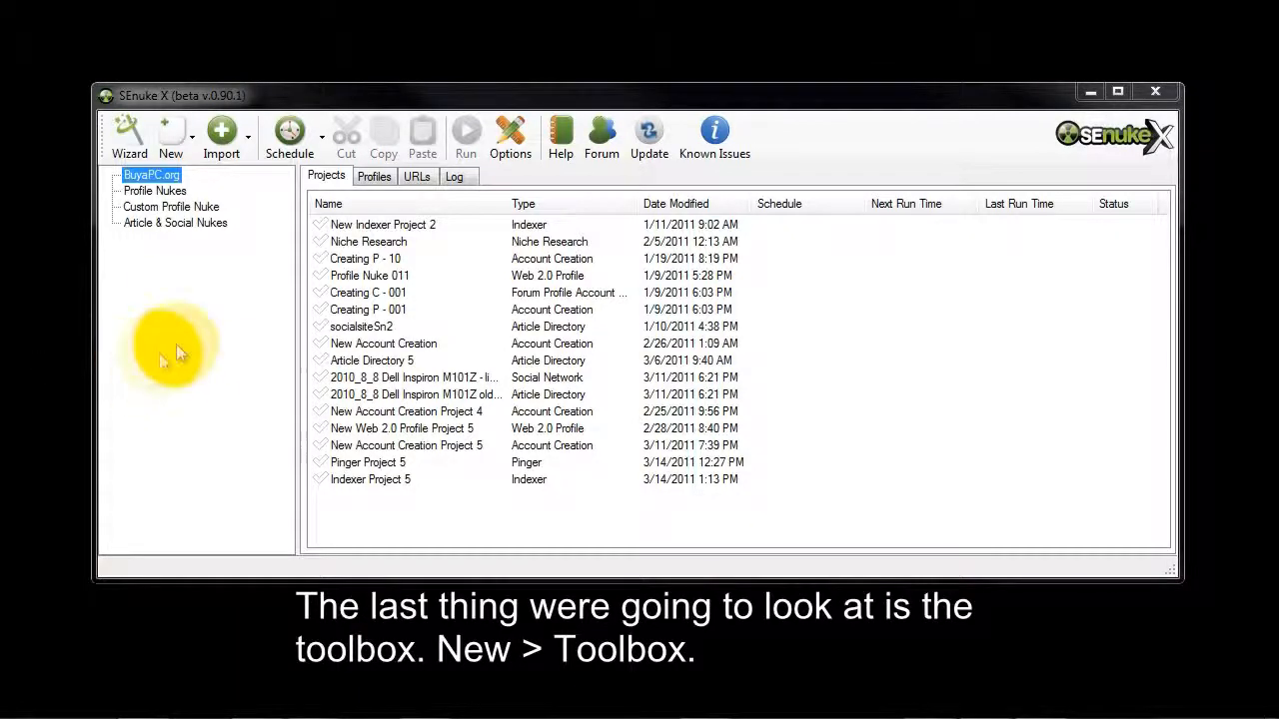
left_click(191, 141)
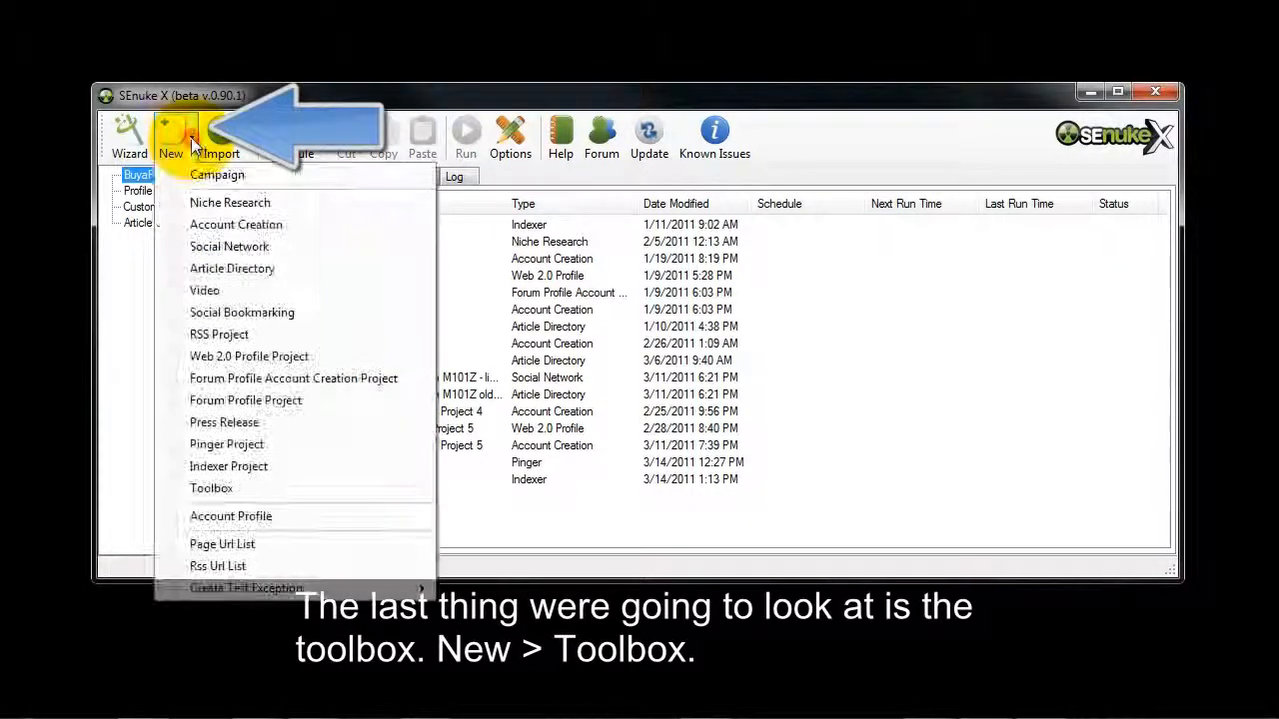
left_click(209, 493)
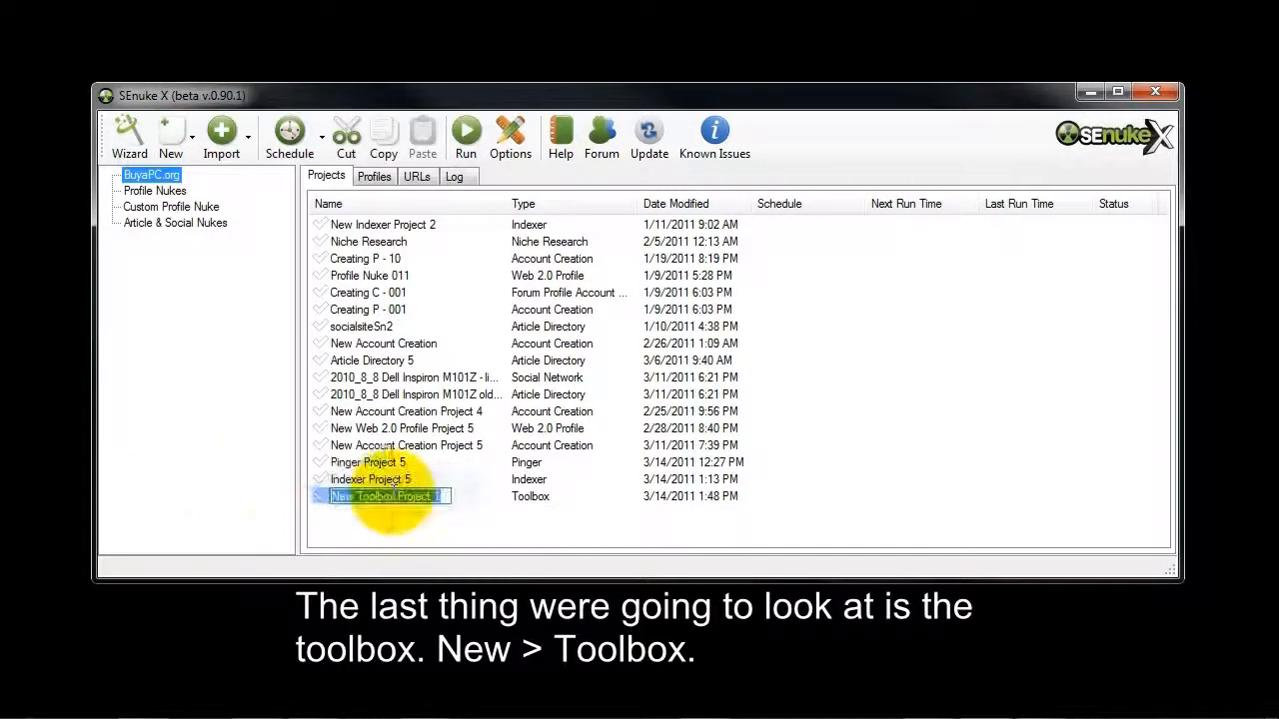
type("Toolbox Project 5")
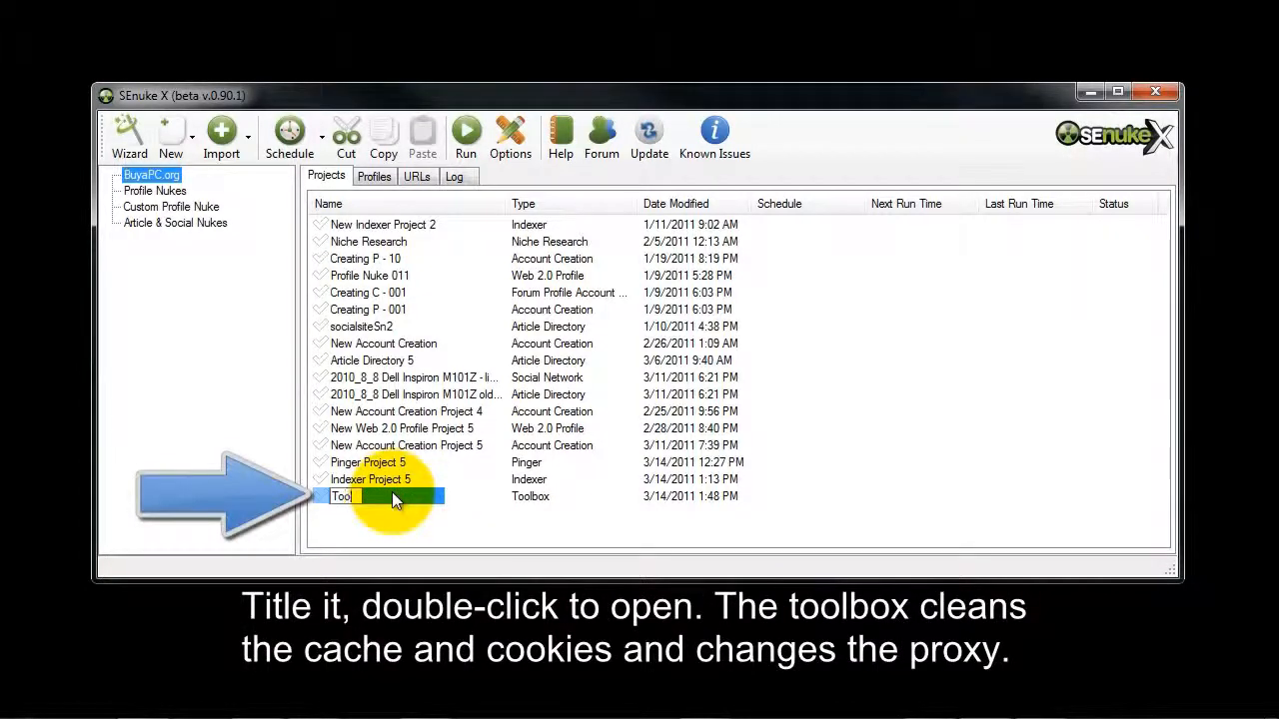
key("Return")
Open Toolbox Project 5 and run it with cache and cookies cleaning and proxy changing enabled.
double_click(366, 494)
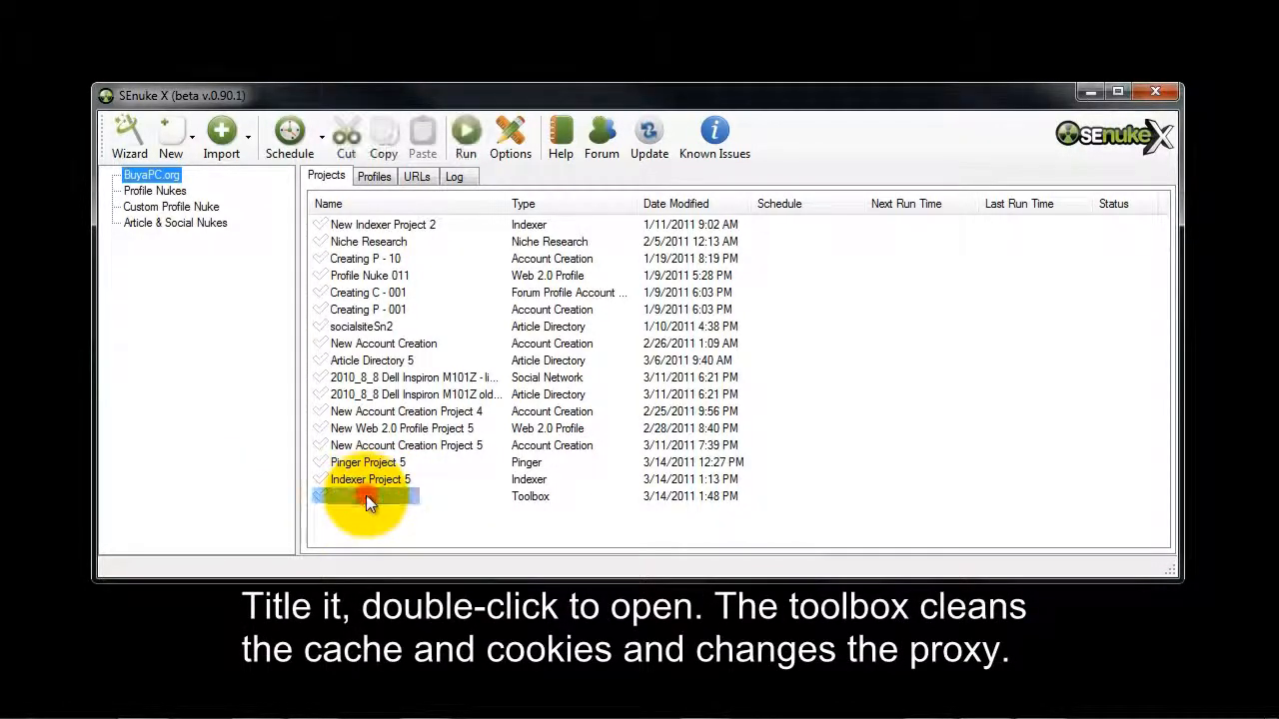
left_click_drag(248, 43, 631, 158)
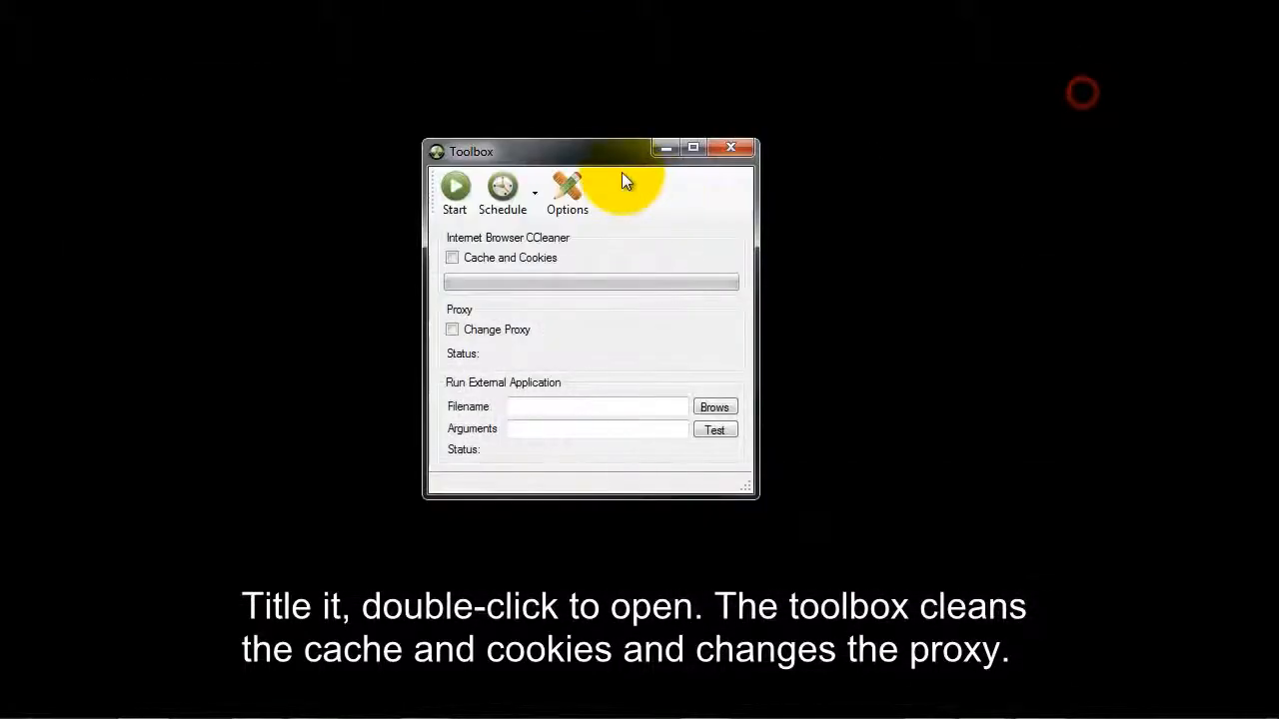
left_click_drag(588, 146, 615, 152)
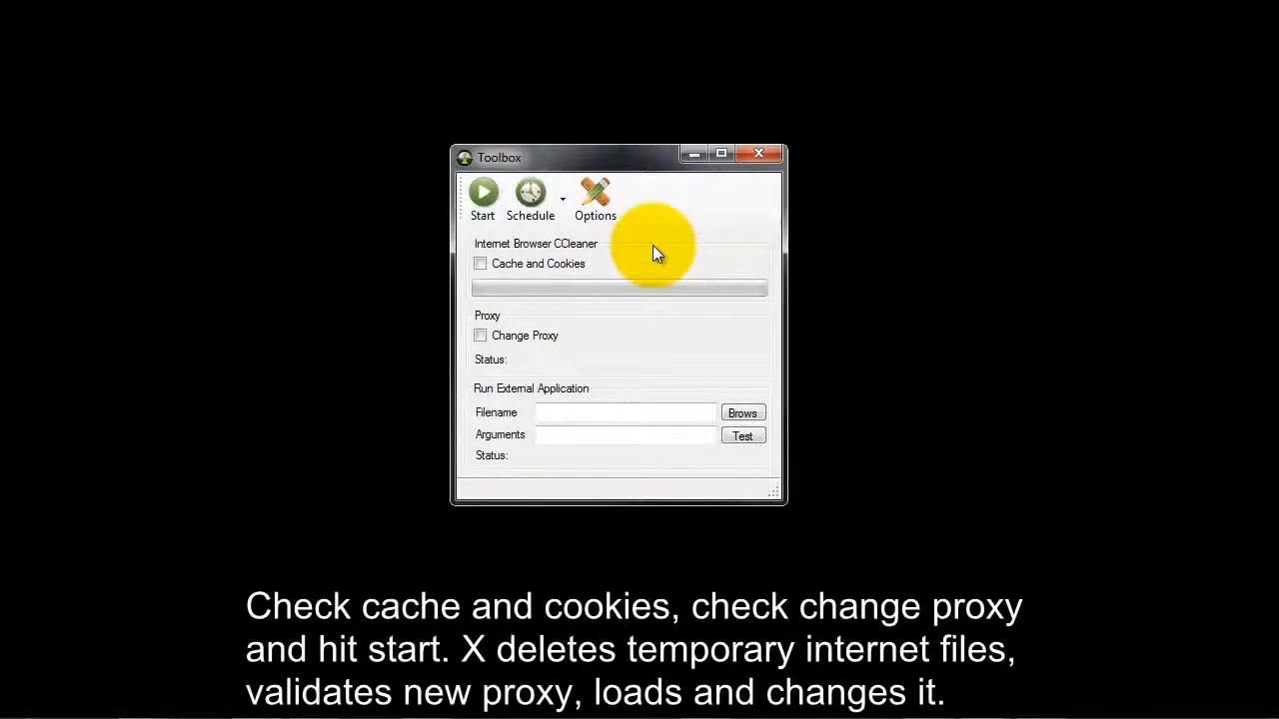
left_click(480, 263)
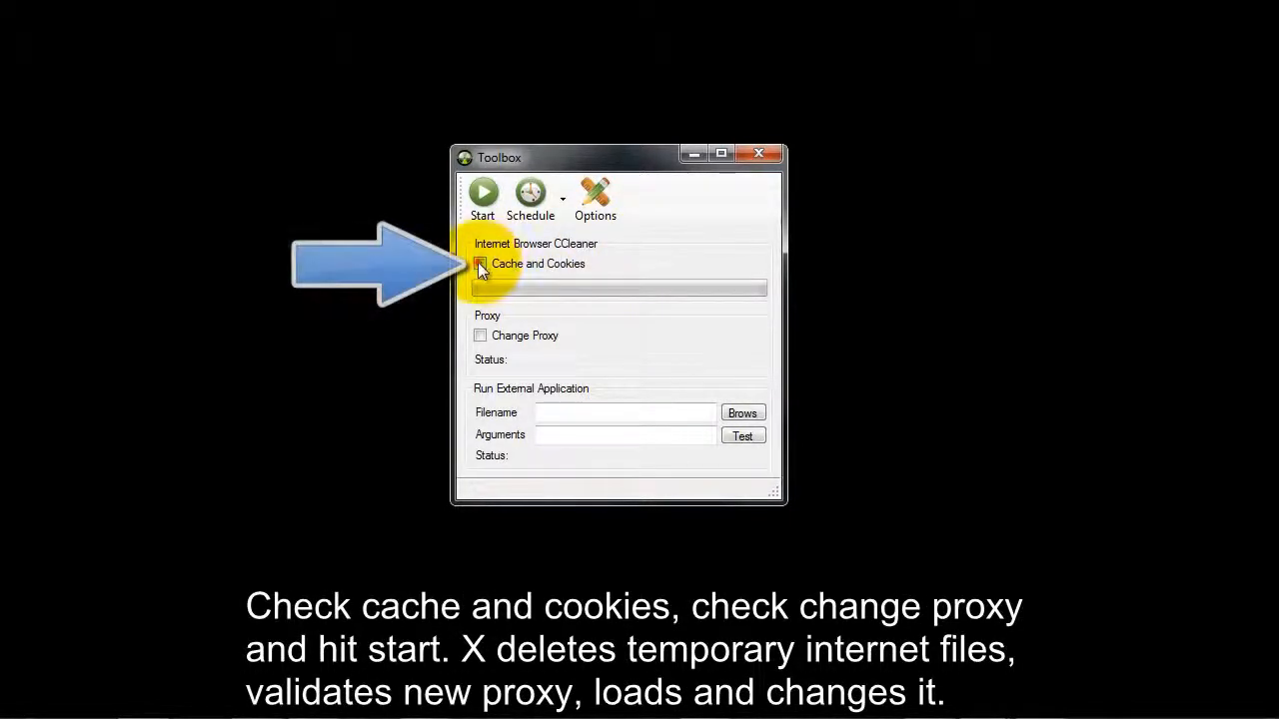
left_click(478, 335)
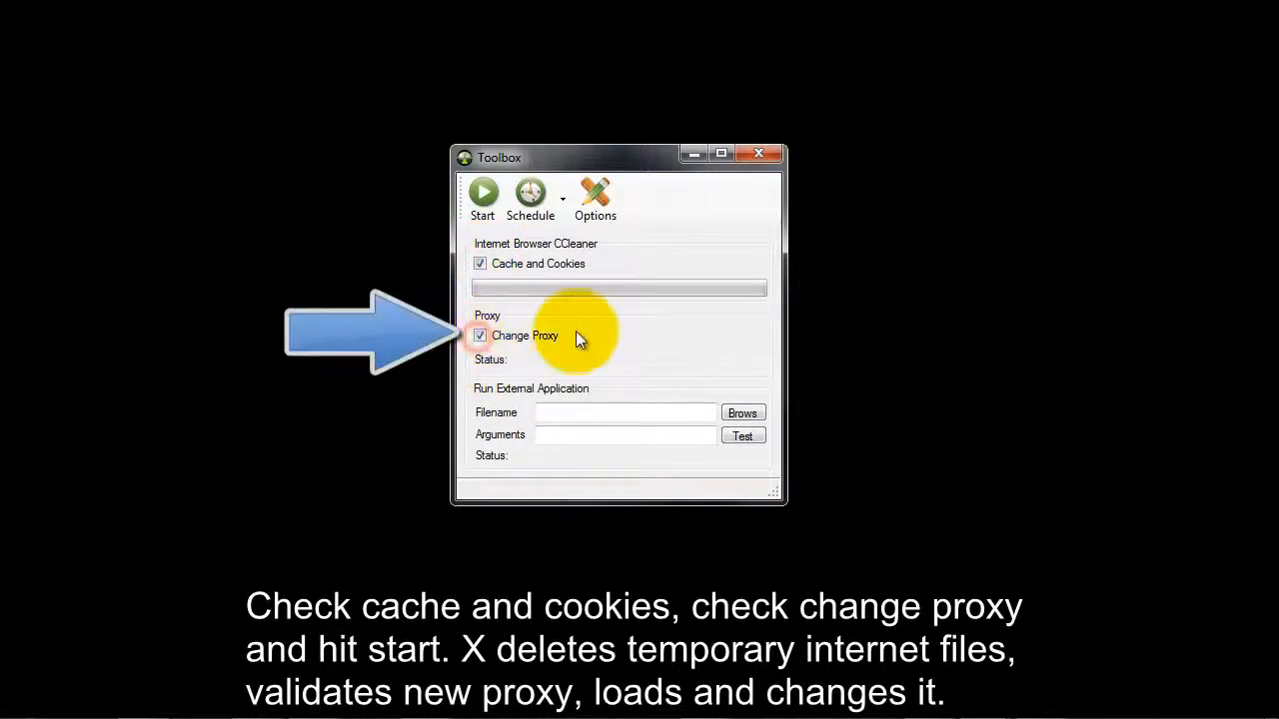
left_click(480, 194)
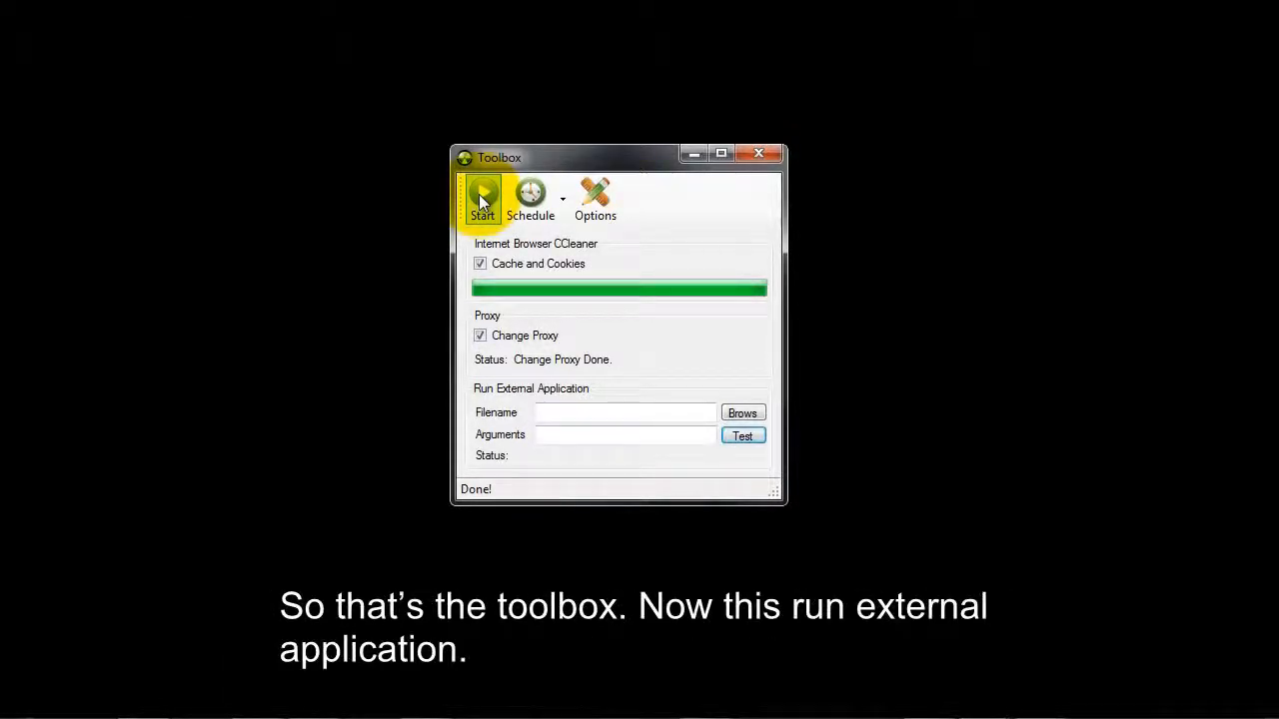
View the file browser for the external application without choosing a file, and close the Toolbox to return to the project list.
left_click(598, 411)
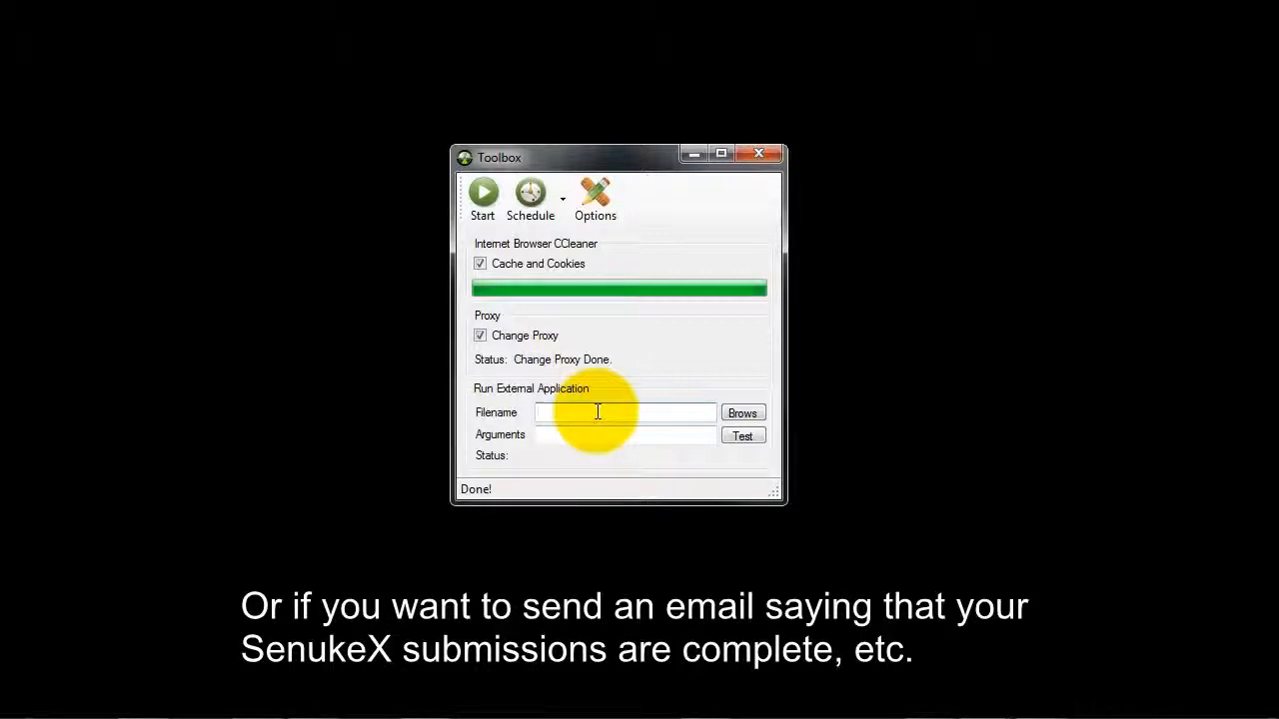
left_click(597, 412)
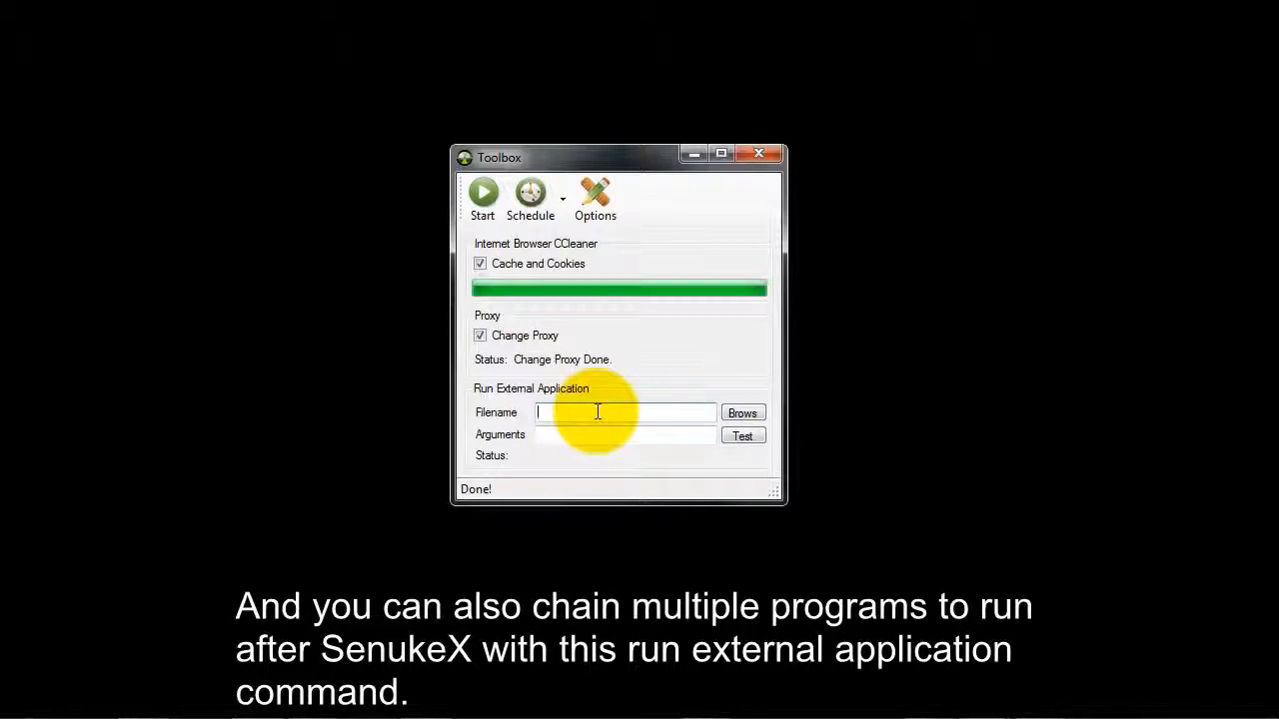
left_click(730, 416)
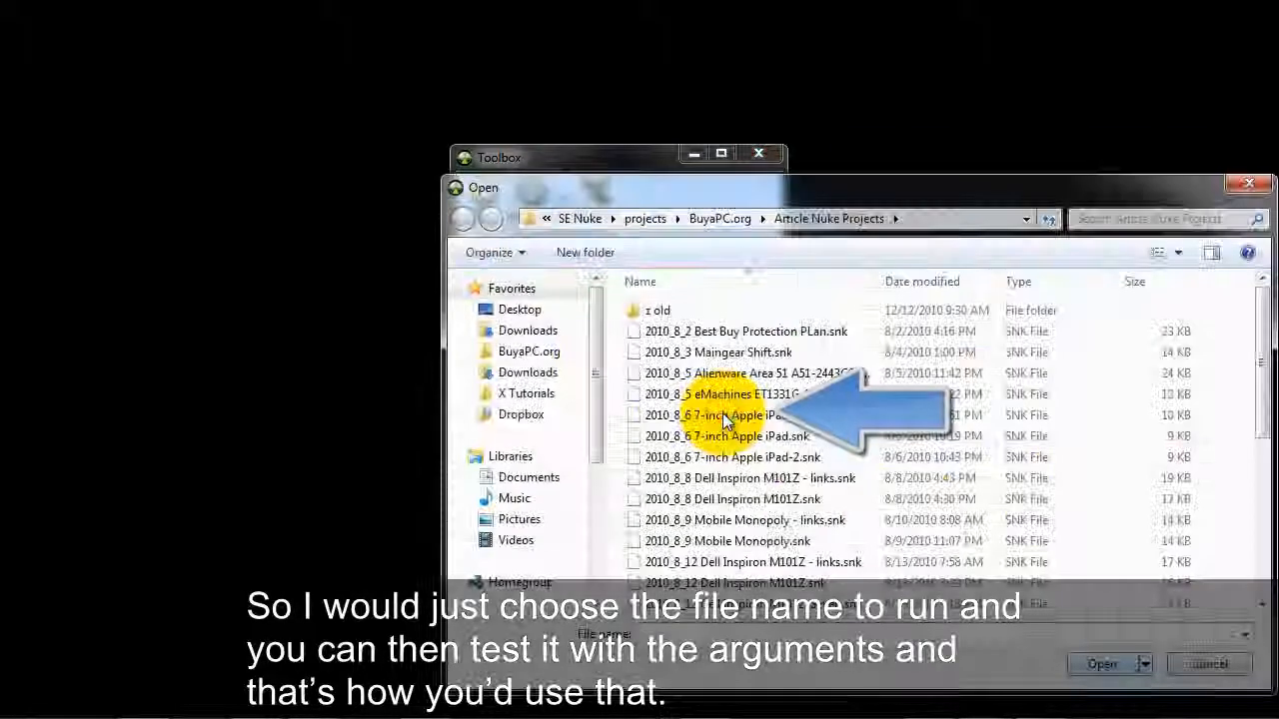
left_click(1204, 664)
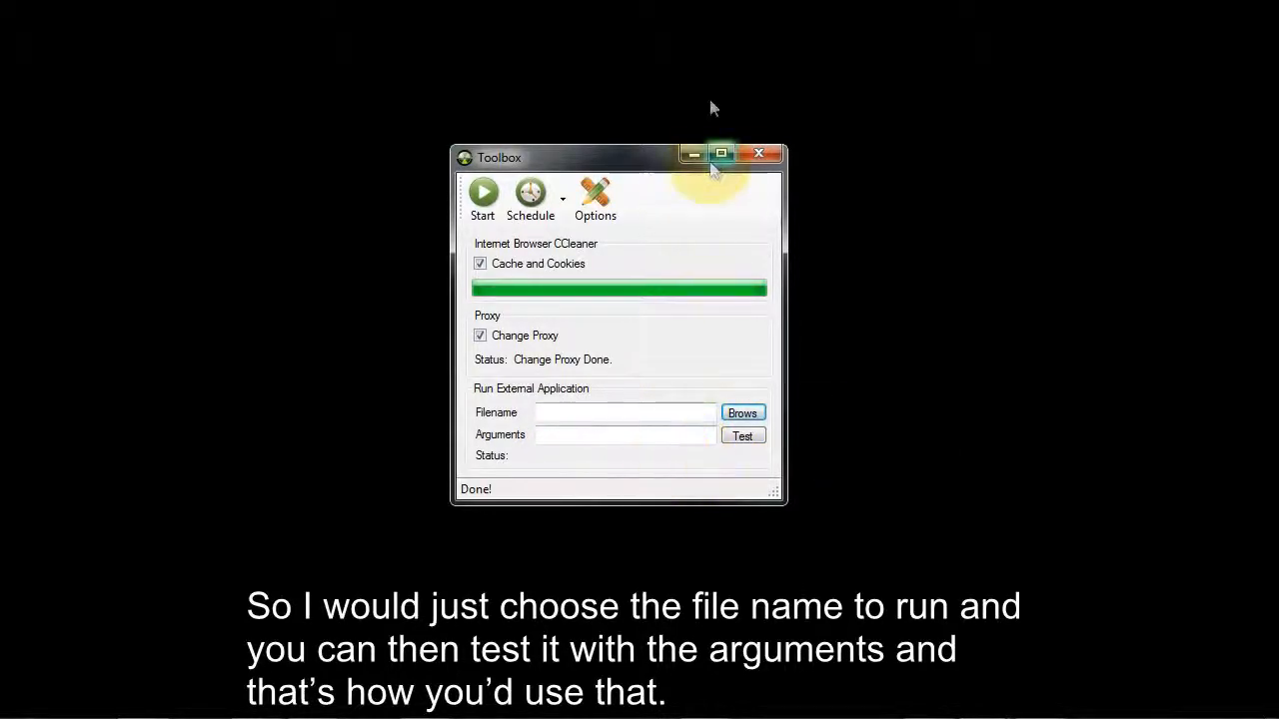
left_click(759, 154)
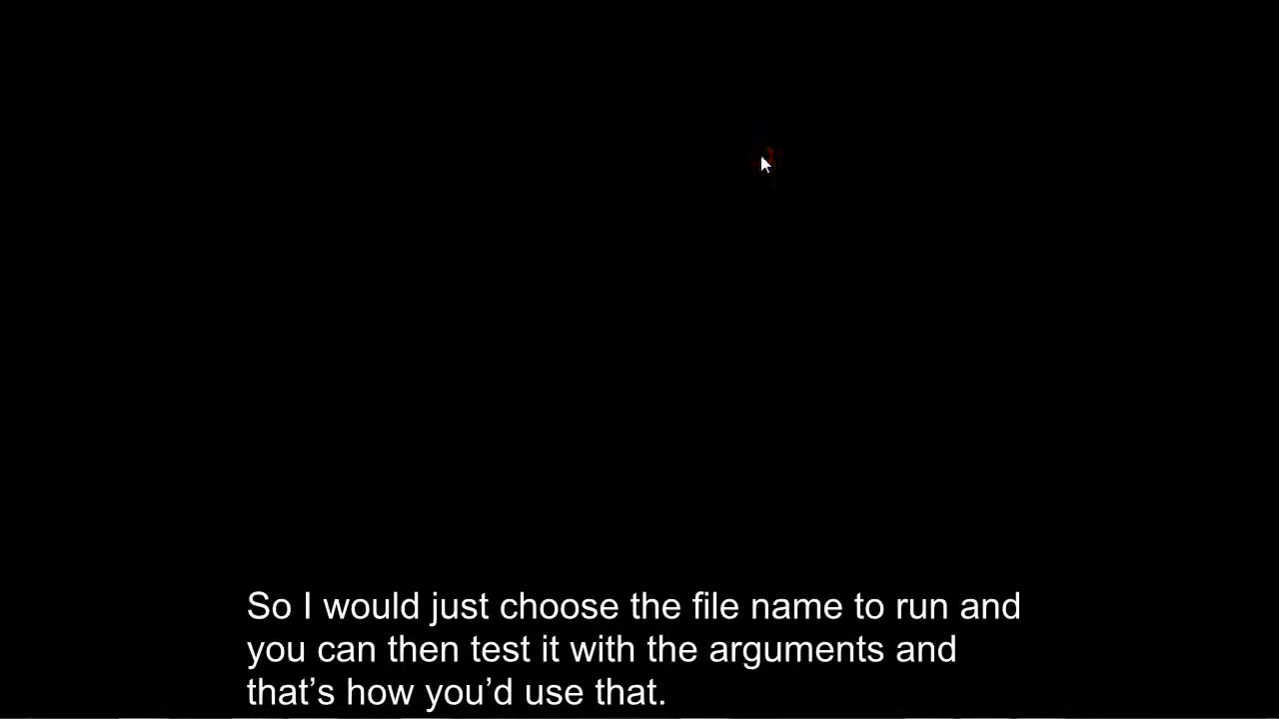
left_click(985, 699)
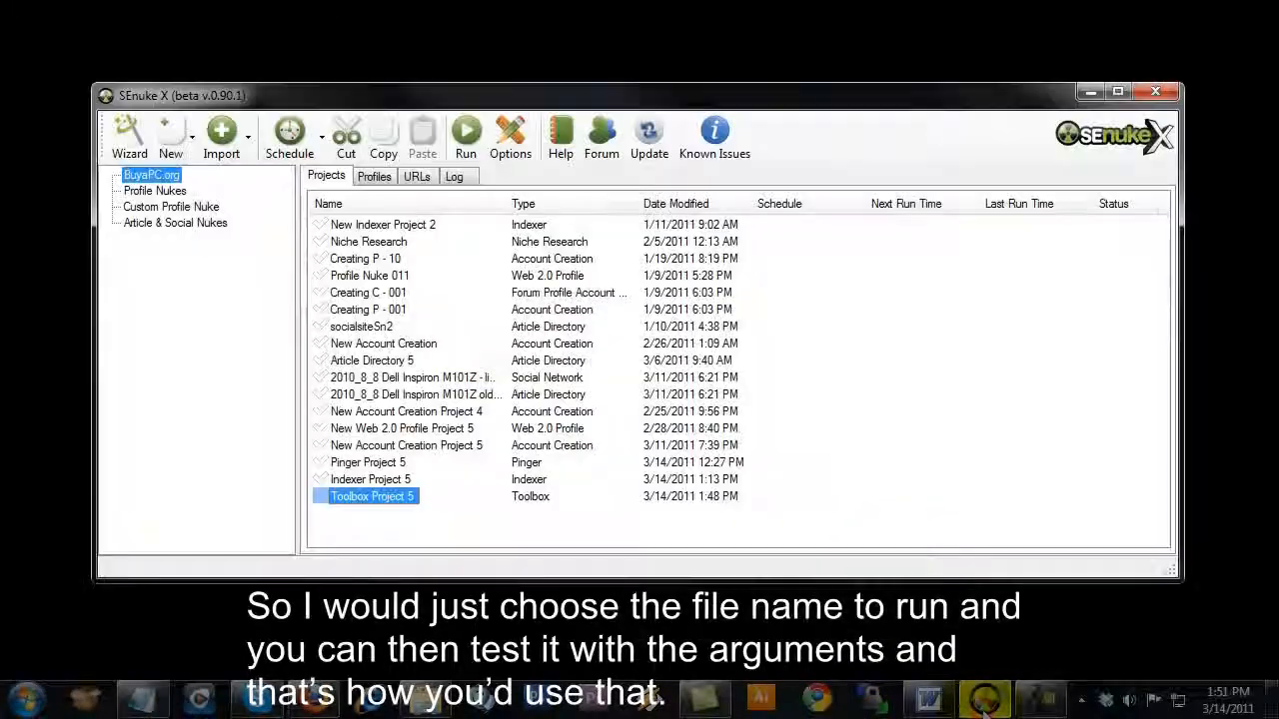